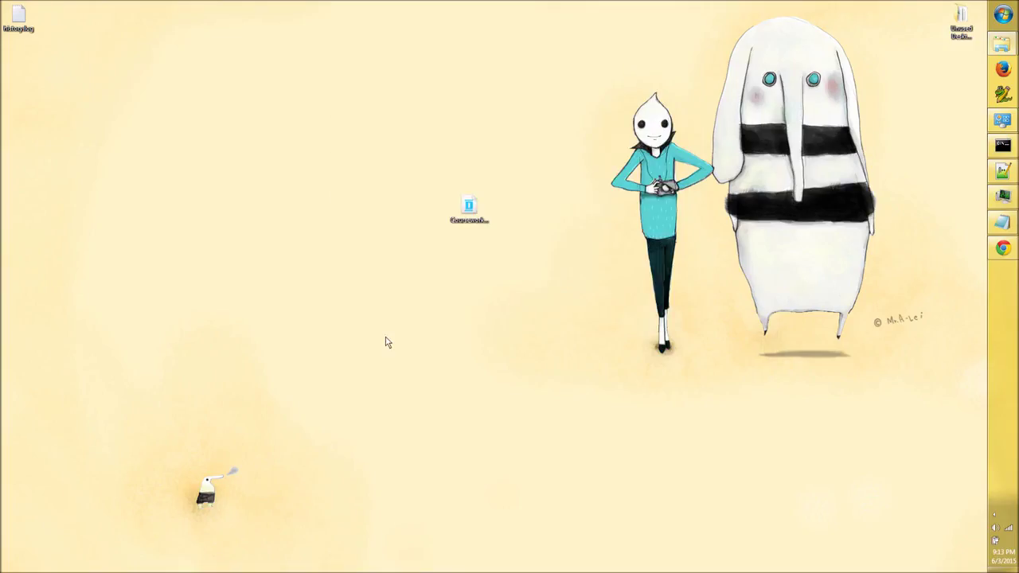
Open the Coursework file from the desktop to view its contents, dismissing the activation wizard, and close it
double_click(468, 225)
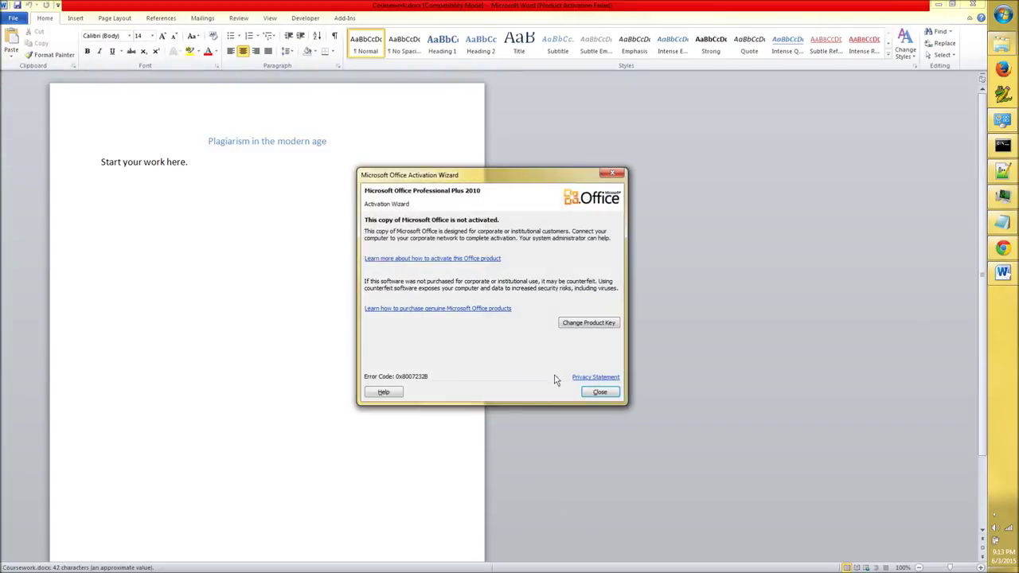
click(599, 391)
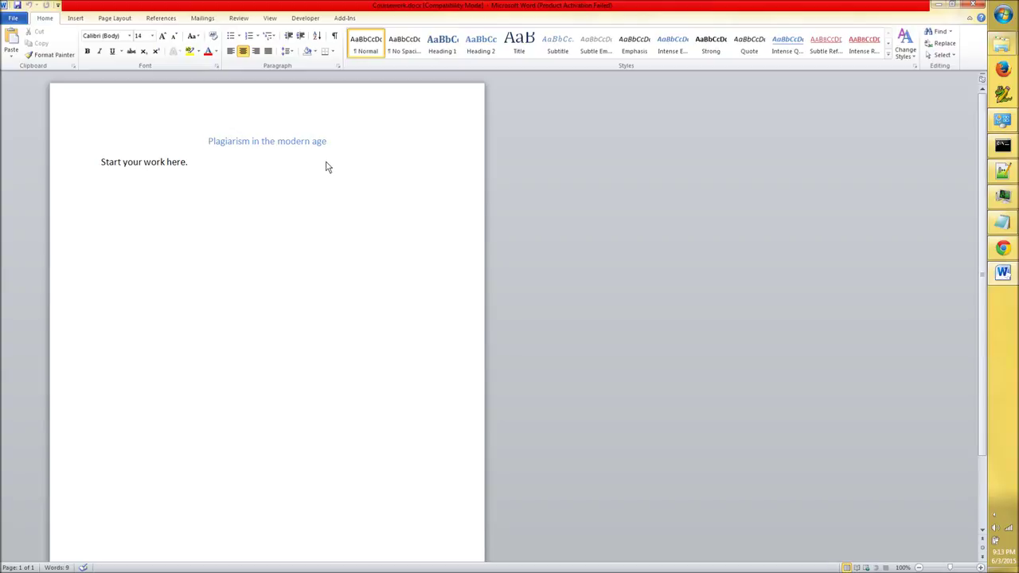
click(973, 4)
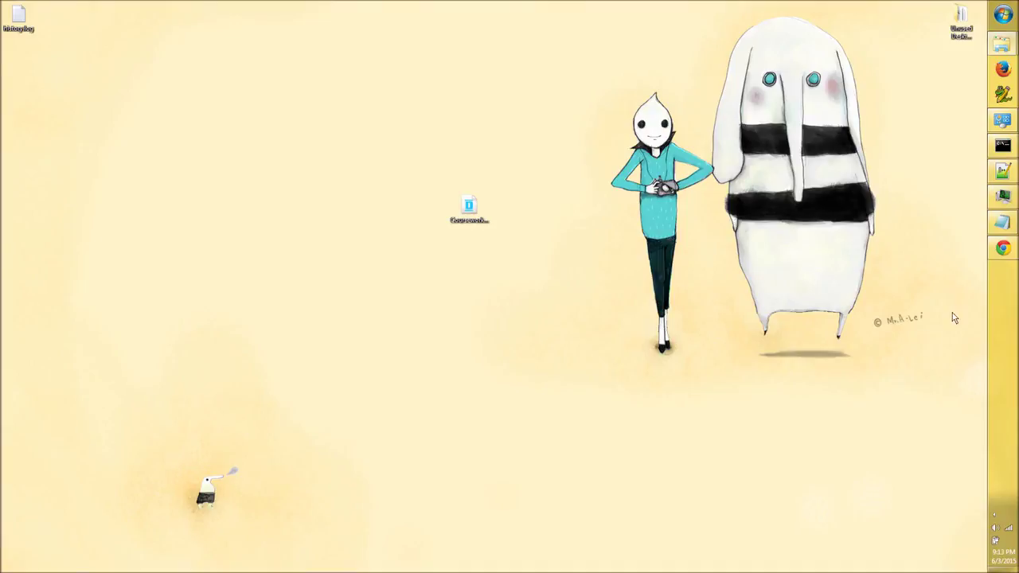
Switch to Gmail in Chrome and compose a message to the writer's e-mail address with the subject "Do this work for me"
click(1002, 252)
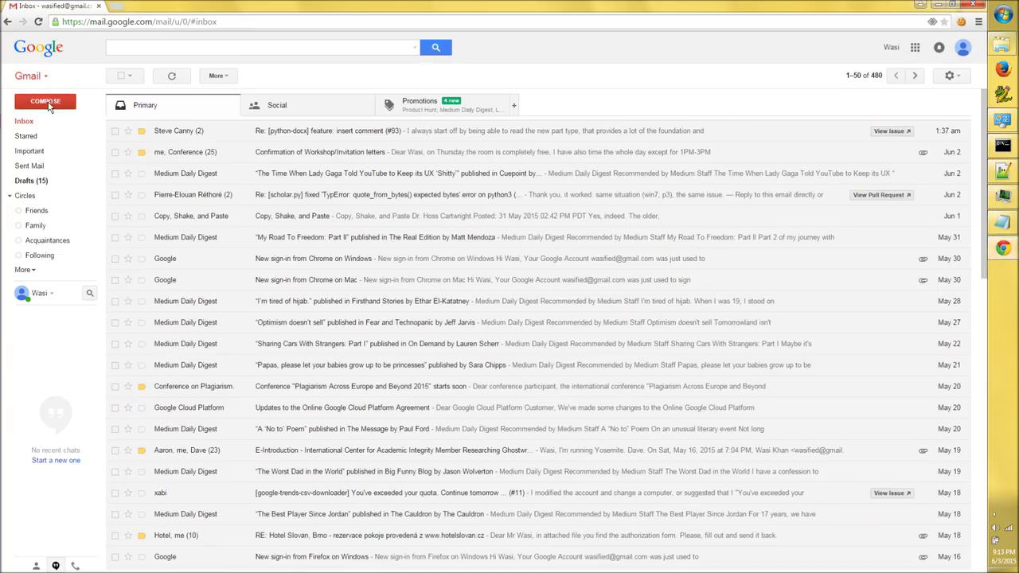
click(48, 106)
text(hess)
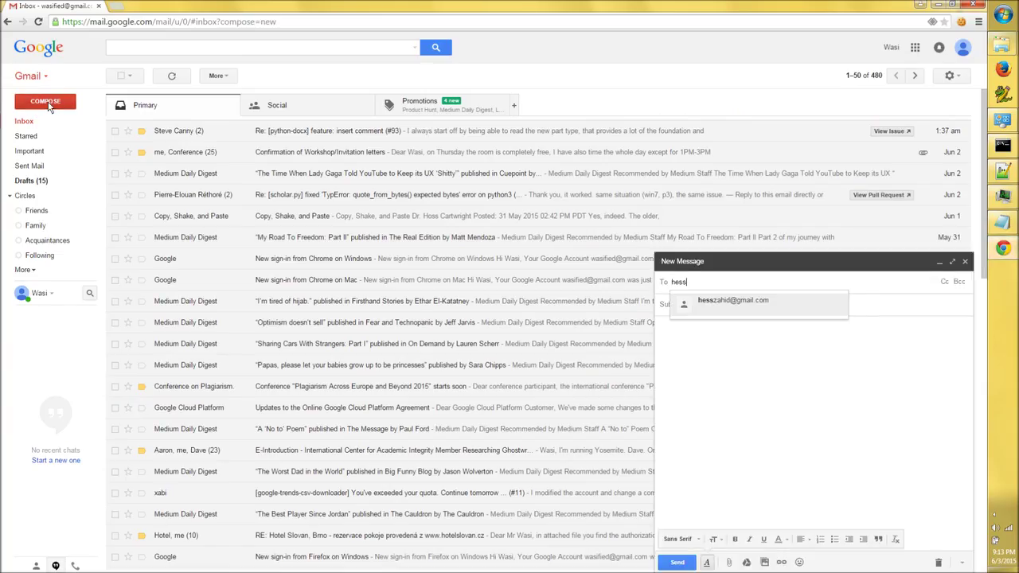
key(Tab)
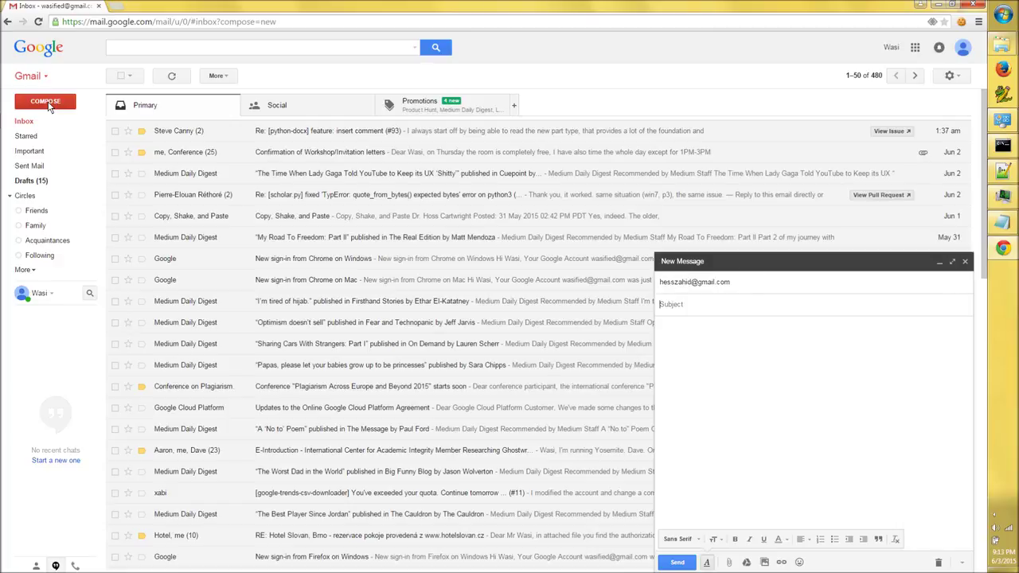
text(Do this)
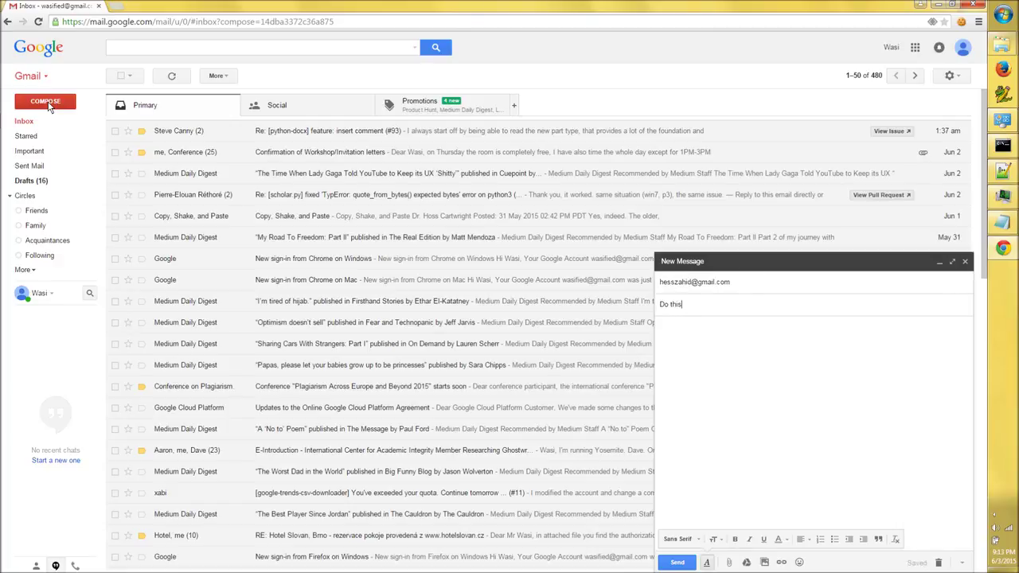
text( work for me)
Attach Coursework.doct from the desktop to the message and write the body "This is due in 3 days."
click(729, 562)
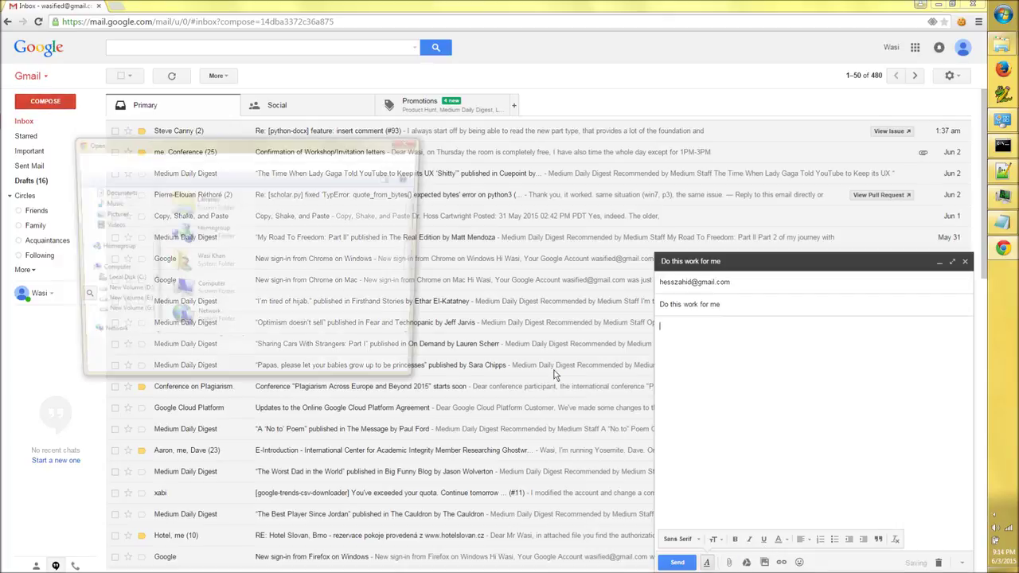
scroll(211, 296, down, 2)
click(213, 302)
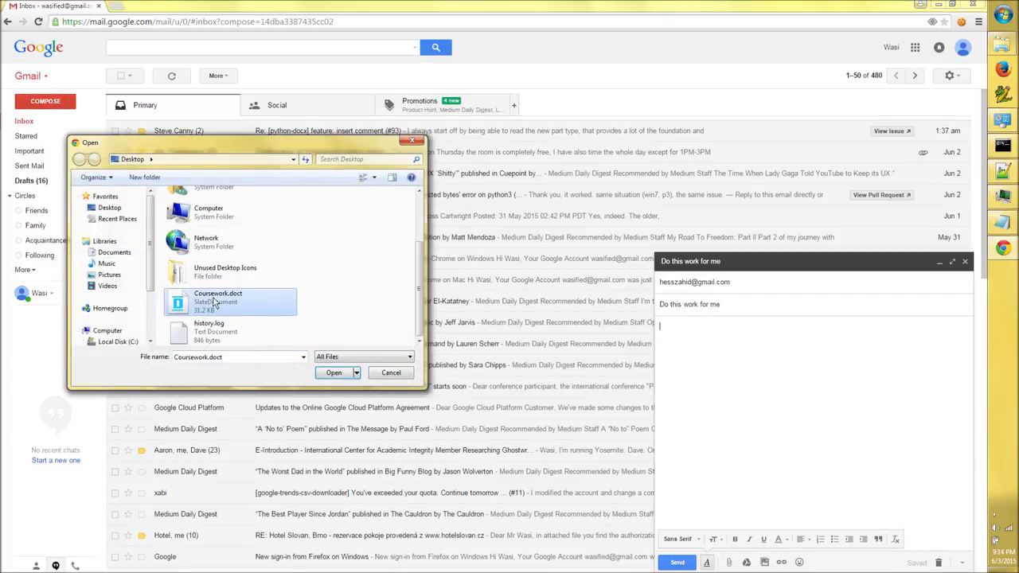
double_click(214, 302)
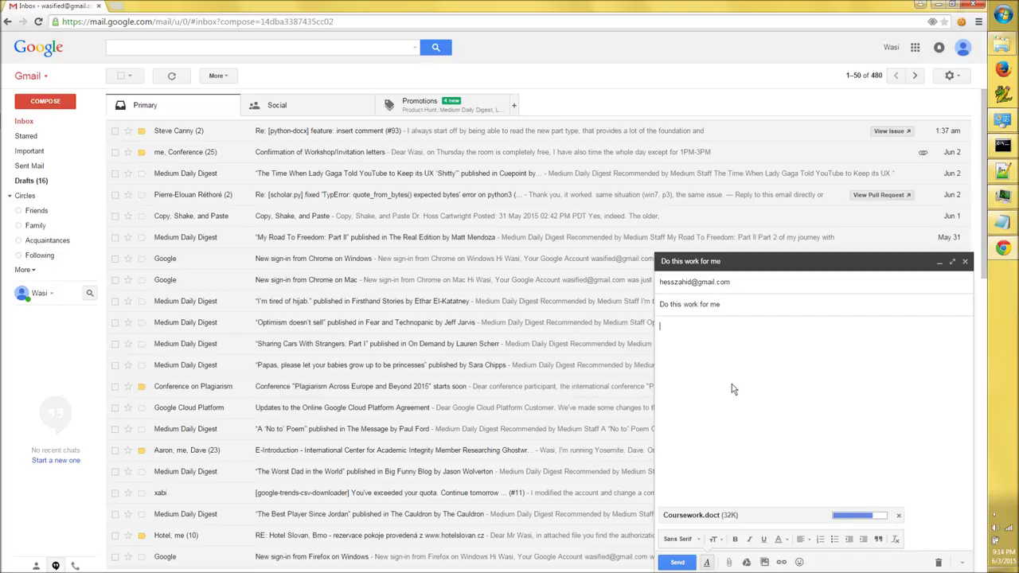
text(This is due in )
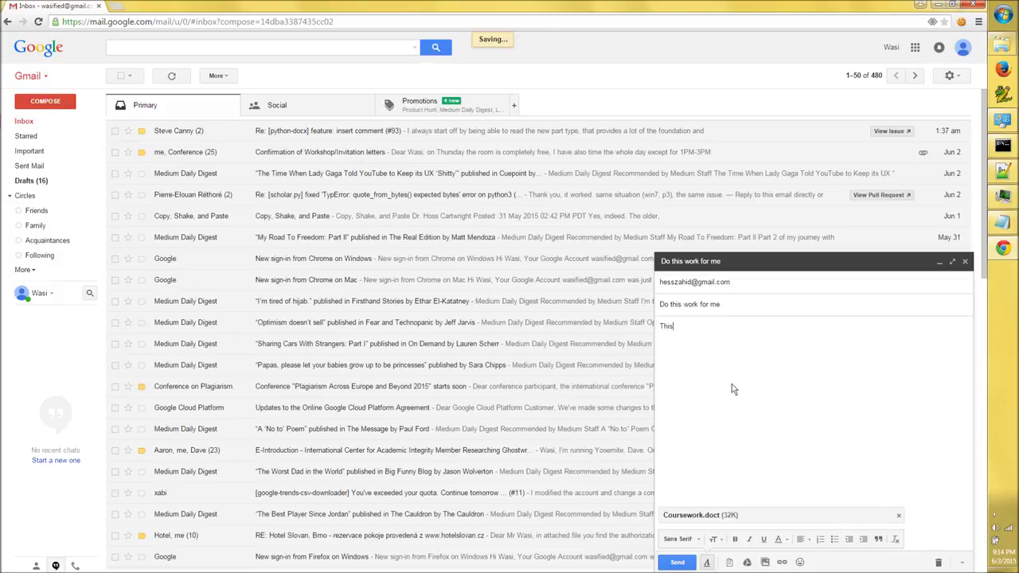
text(3 days.)
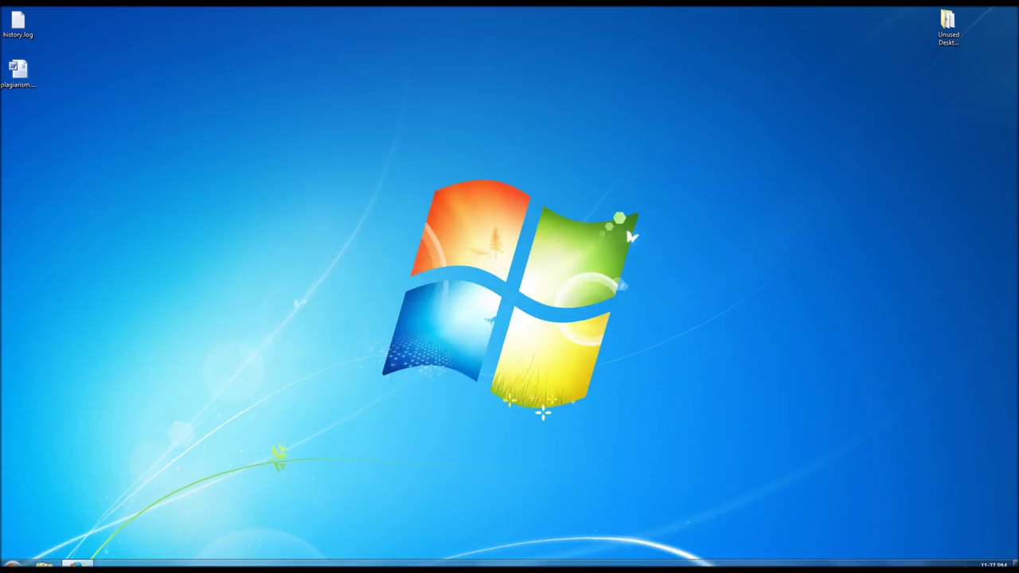
Open the "Write this paper for me, please!" e-mail in Firefox and save its Coursework.doct attachment to the desktop
click(75, 565)
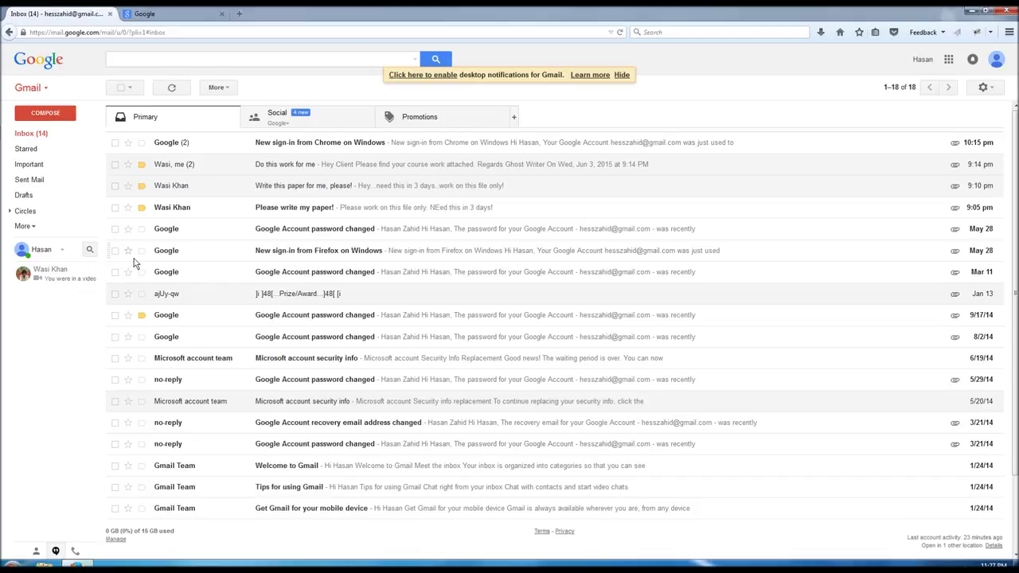
click(162, 188)
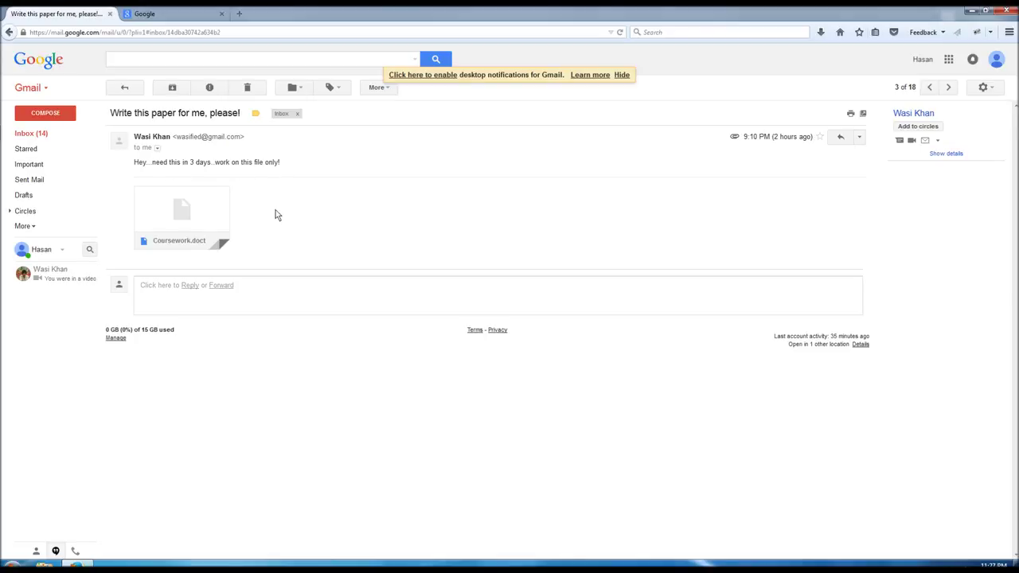
mouse_move(176, 224)
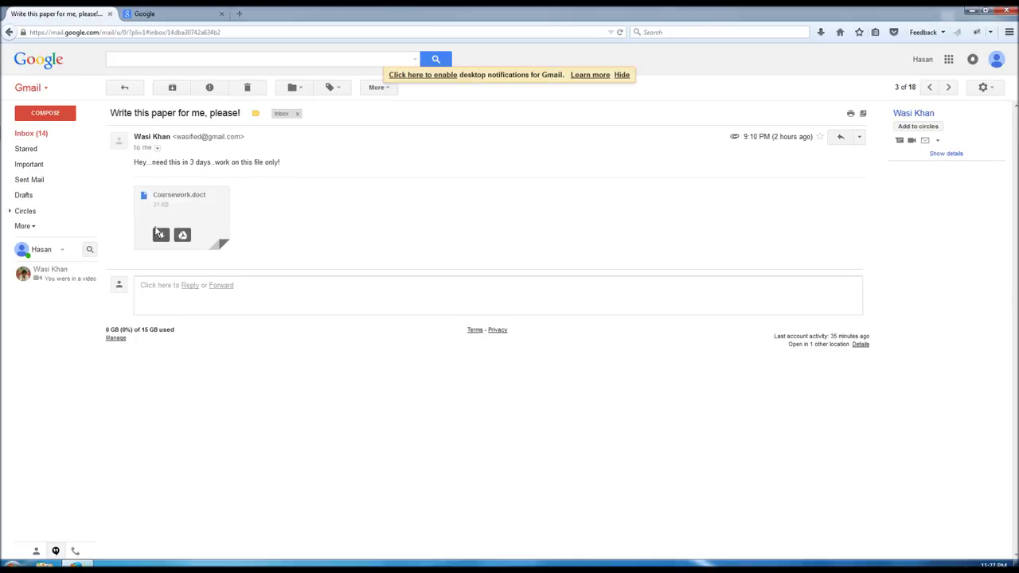
click(161, 239)
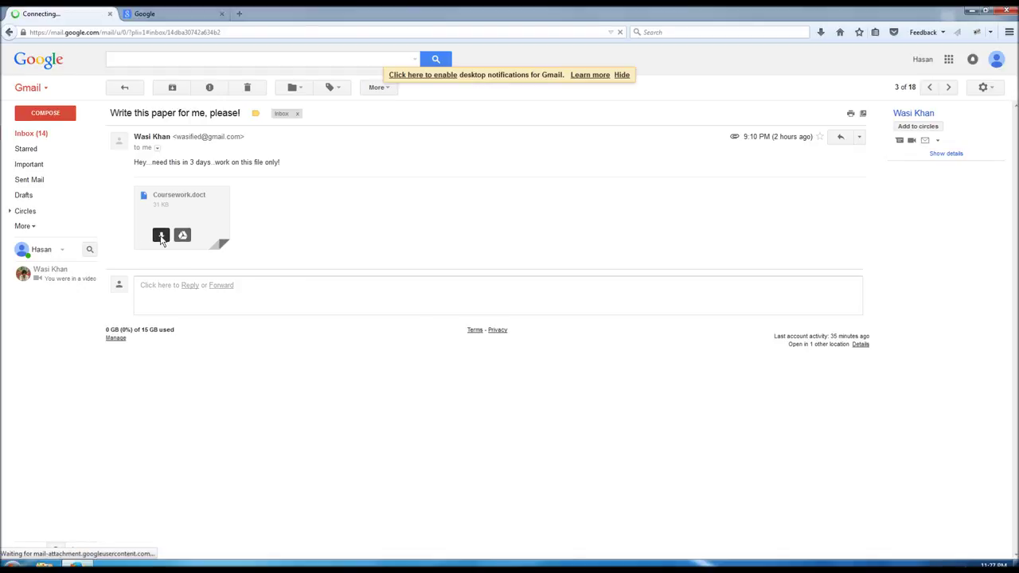
click(144, 337)
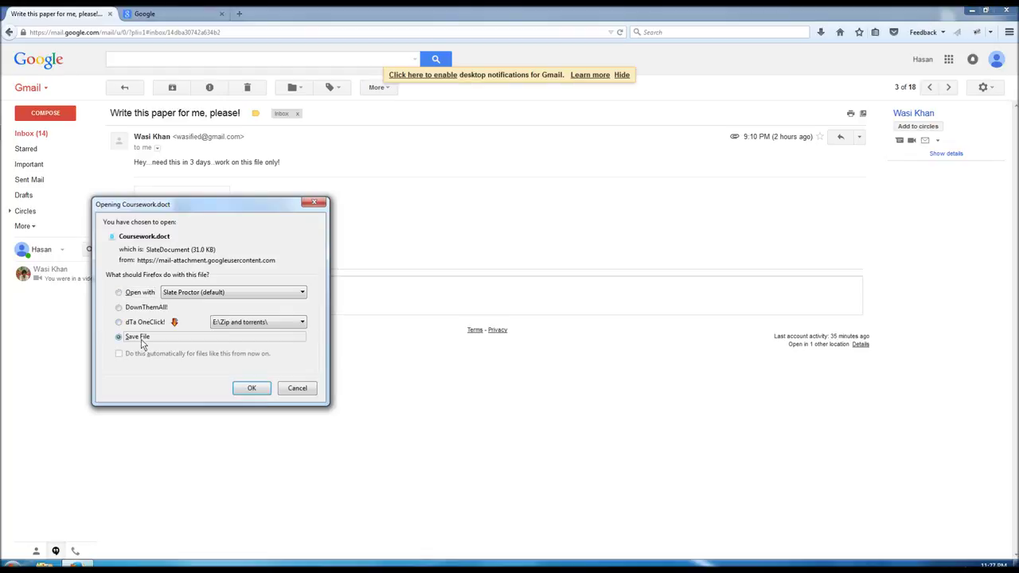
click(251, 387)
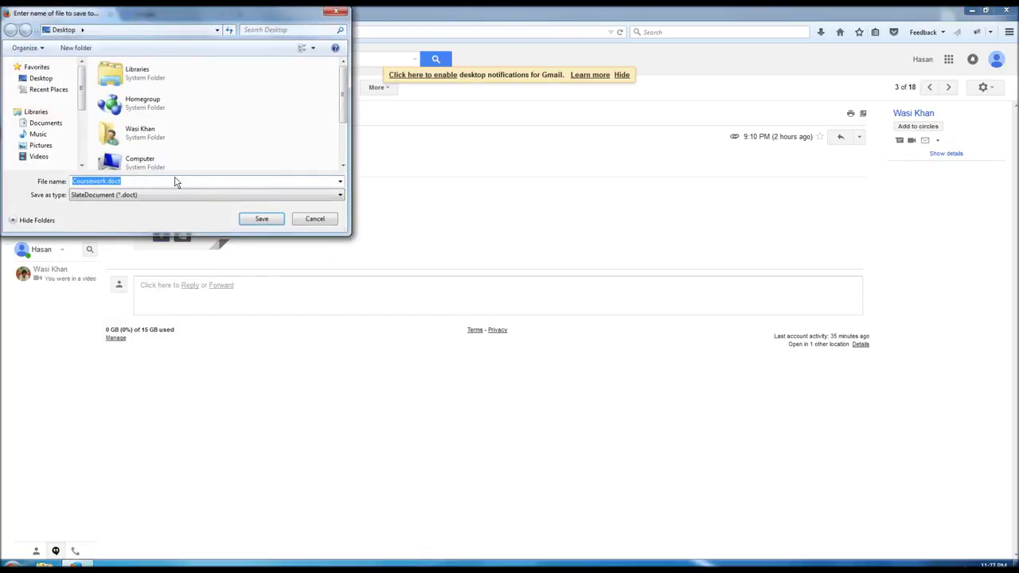
click(42, 78)
click(246, 221)
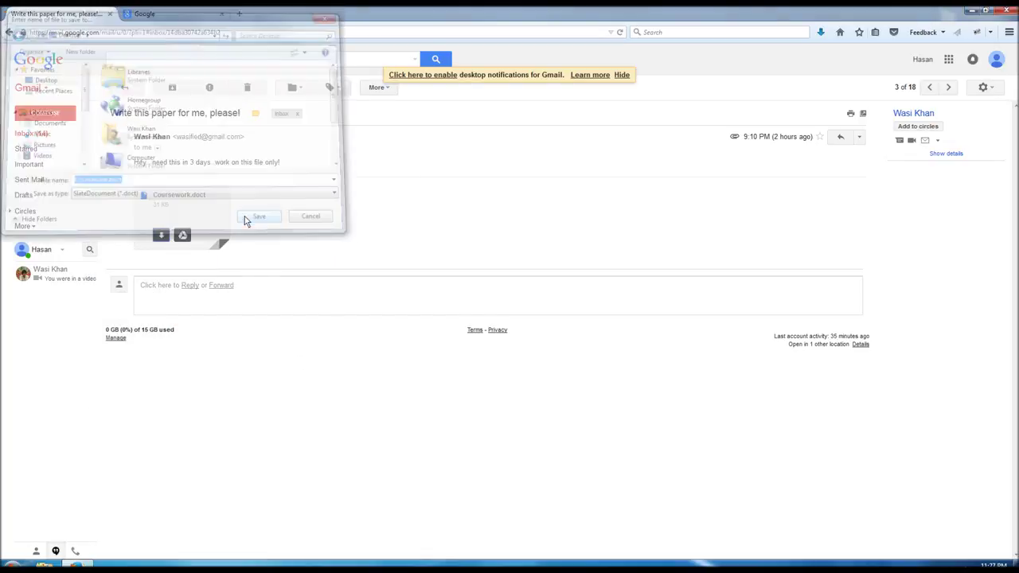
Open the downloaded Coursework.doct from the browser's downloads and dismiss the Office activation wizard
click(820, 33)
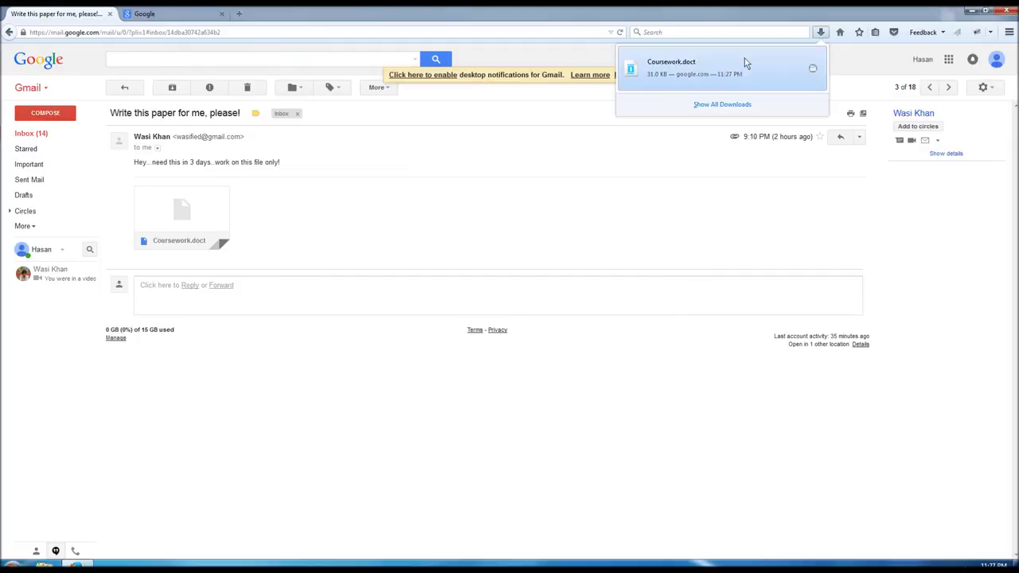
click(667, 61)
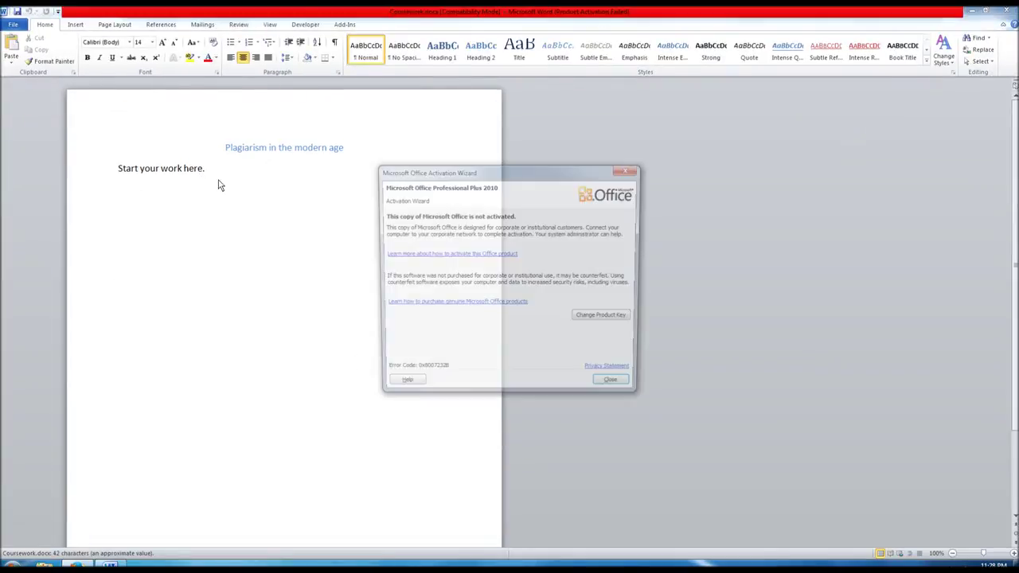
click(623, 172)
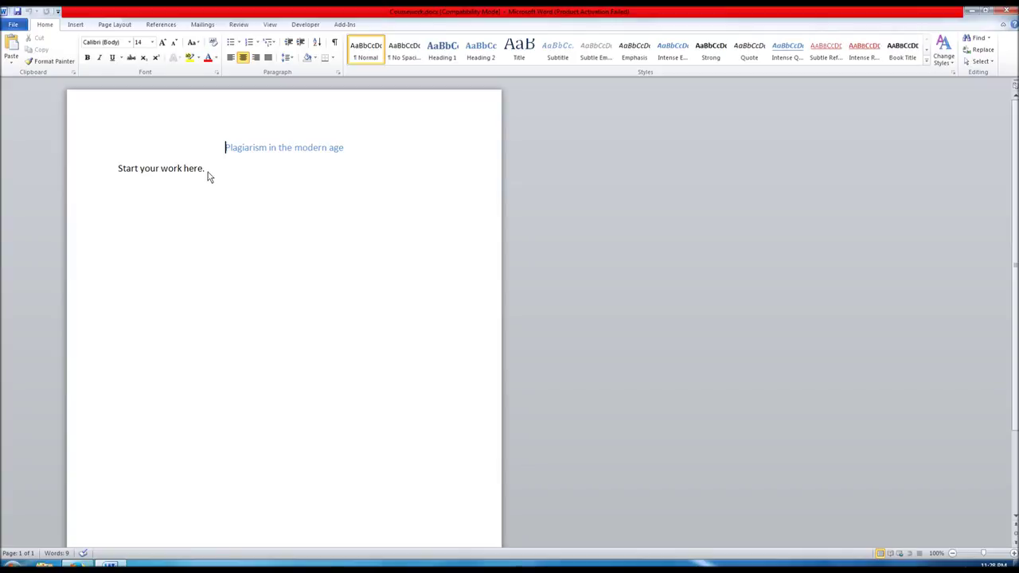
Switch back to Firefox, search Google for "plagiarism" and open the Wikipedia article on Plagiarism
click(77, 565)
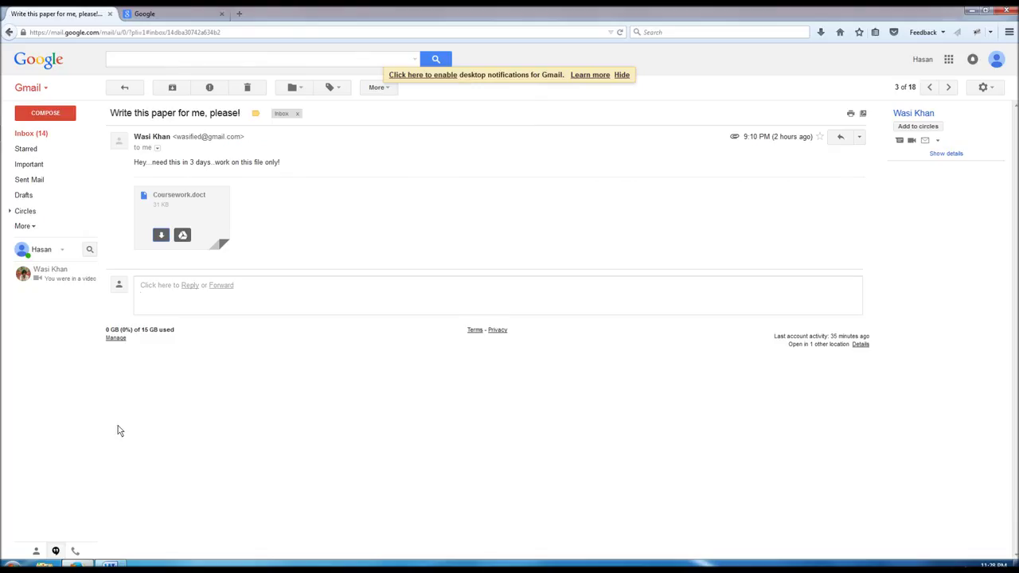
click(215, 13)
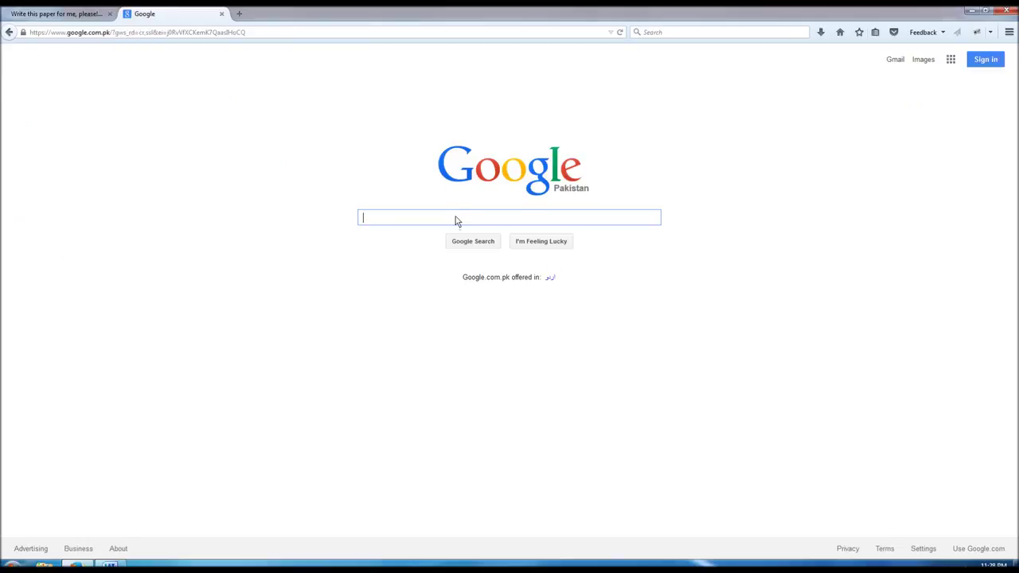
text(Plagiat)
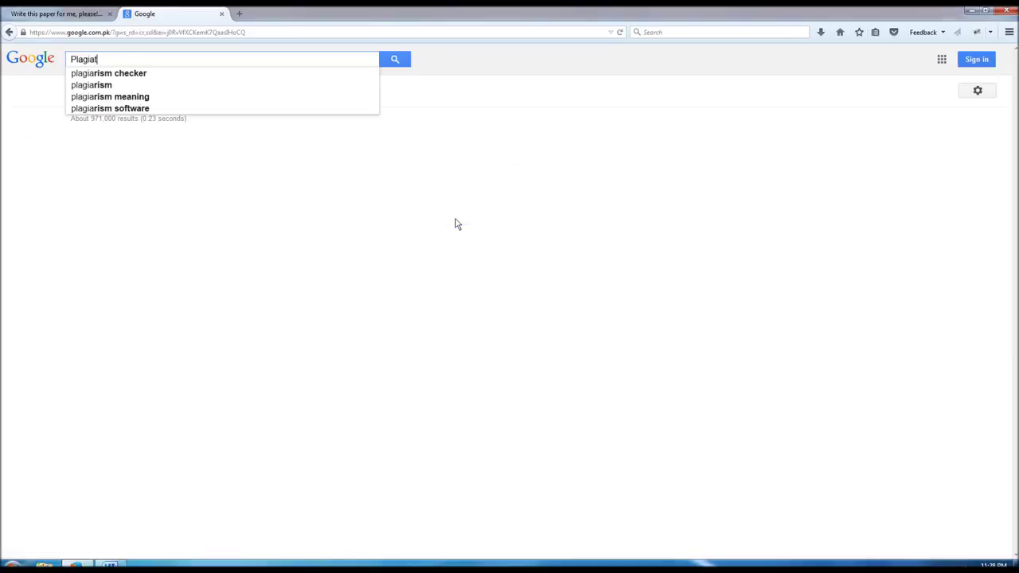
key(BackSpace)
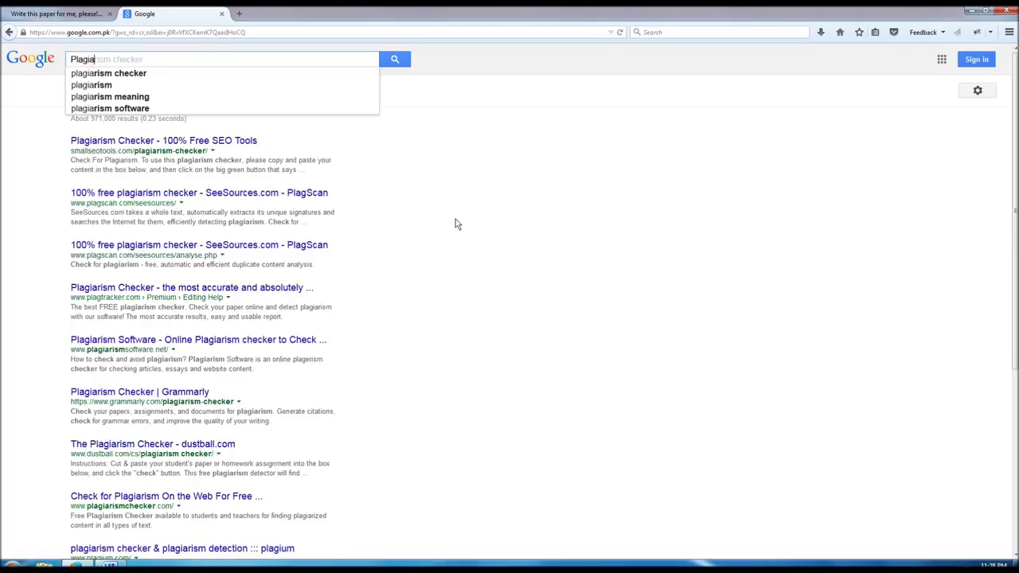
click(145, 85)
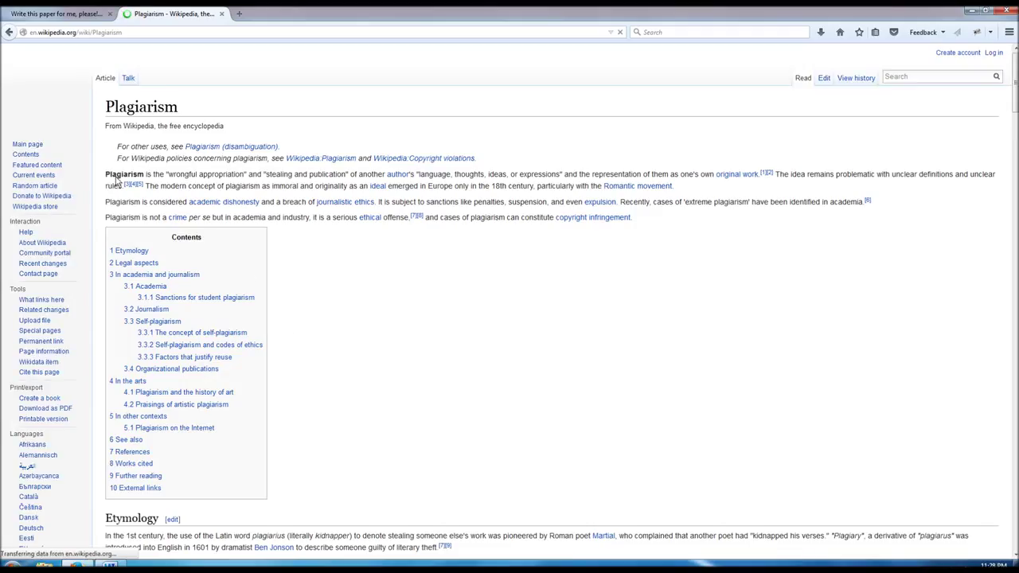
Copy the three introductory paragraphs of the Wikipedia article and paste them over "Start your work here." in the Coursework document
drag(108, 179, 648, 227)
key(ctrl+c)
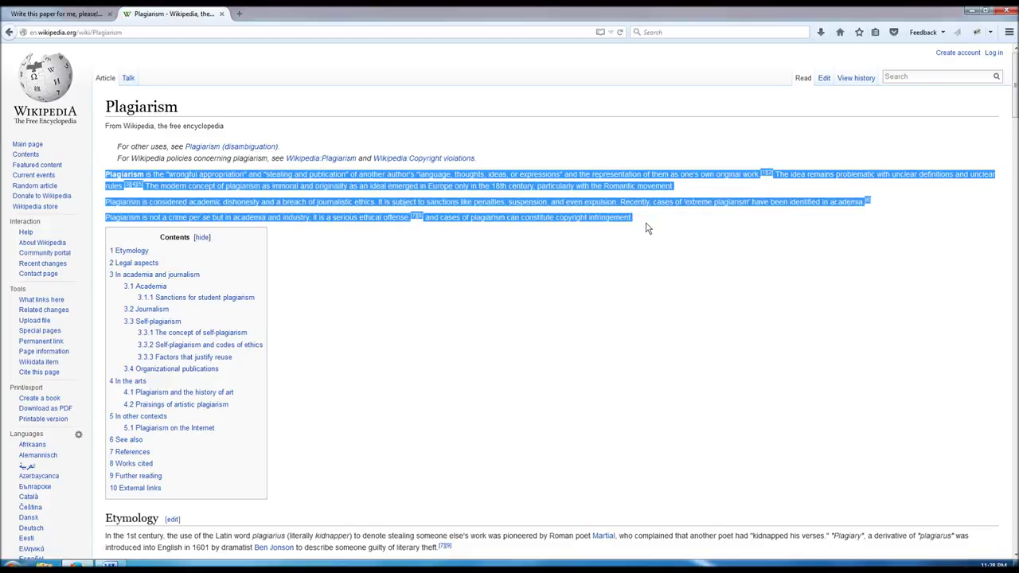
key(alt+Tab)
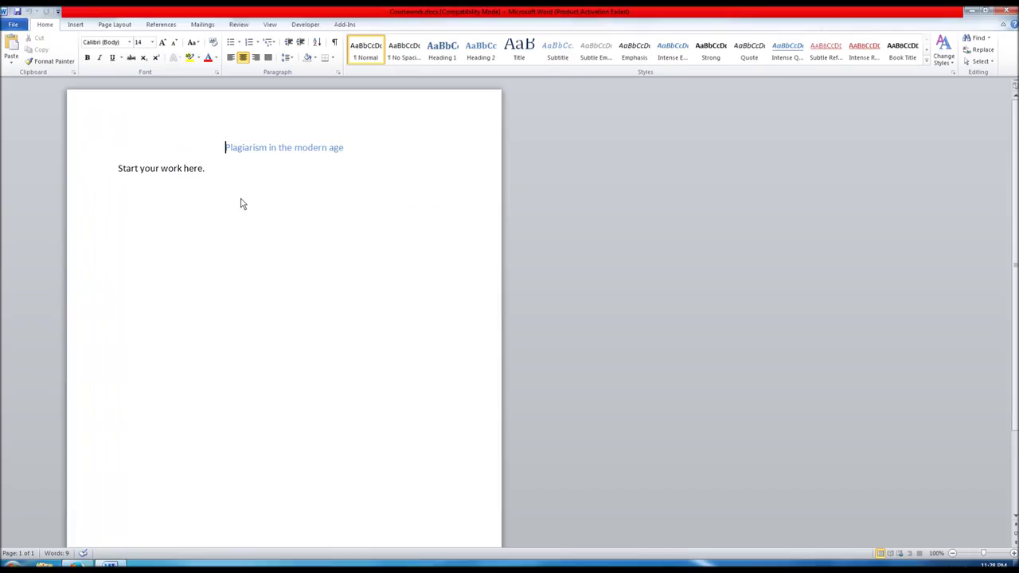
drag(207, 168, 86, 168)
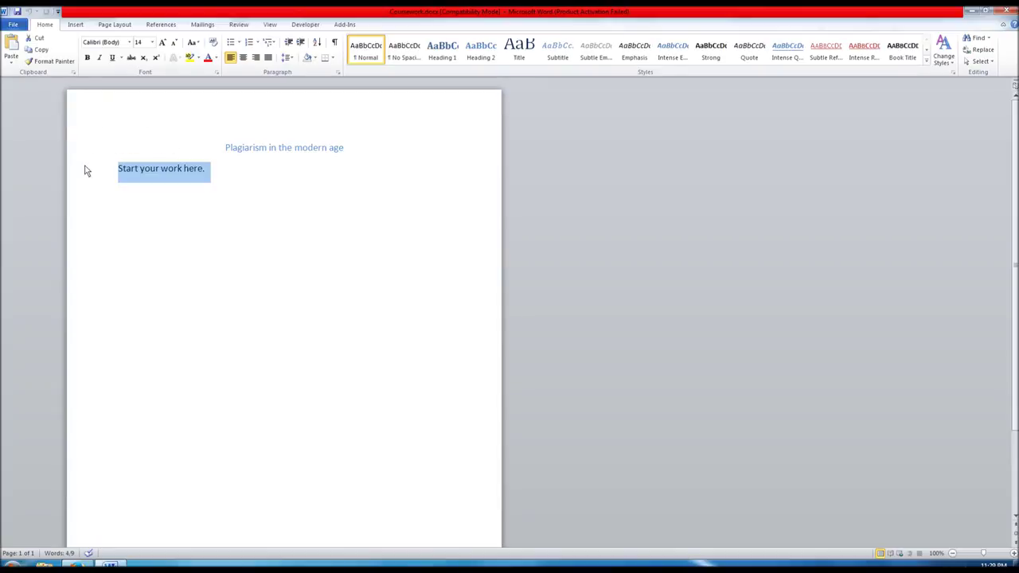
key(ctrl+v)
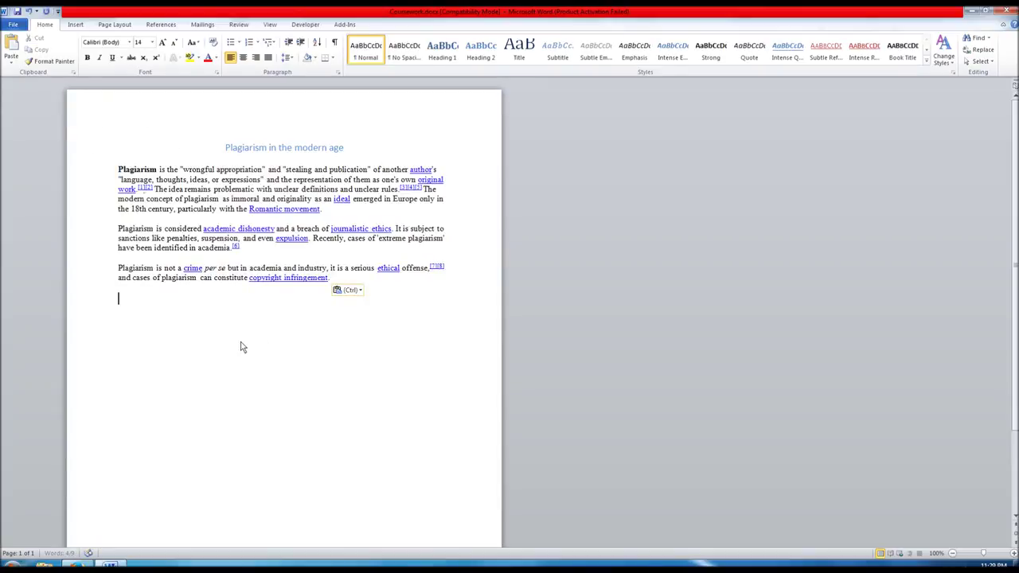
Open the plagiarism document from the desktop and dismiss the Office activation wizard
click(1015, 564)
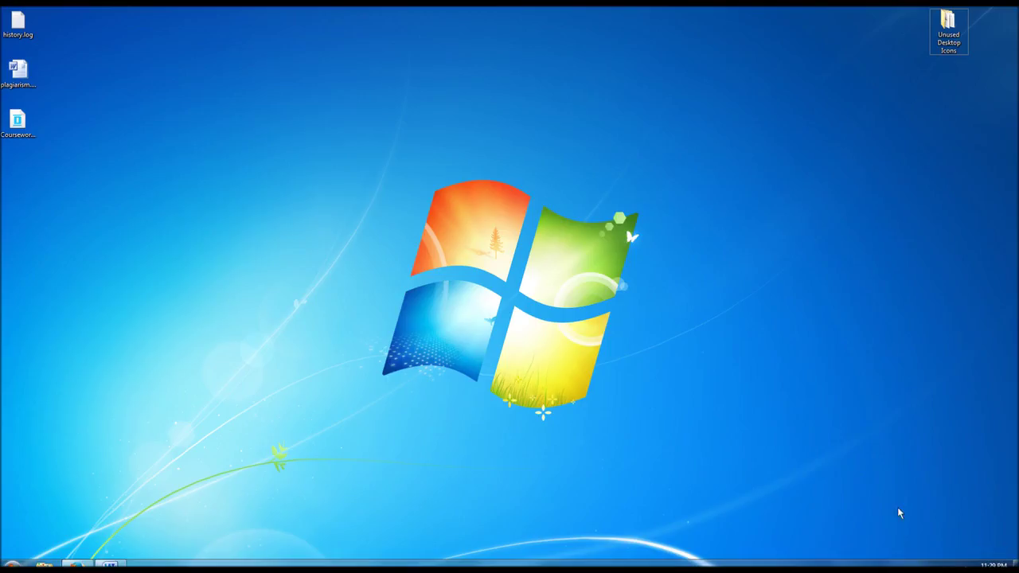
click(16, 72)
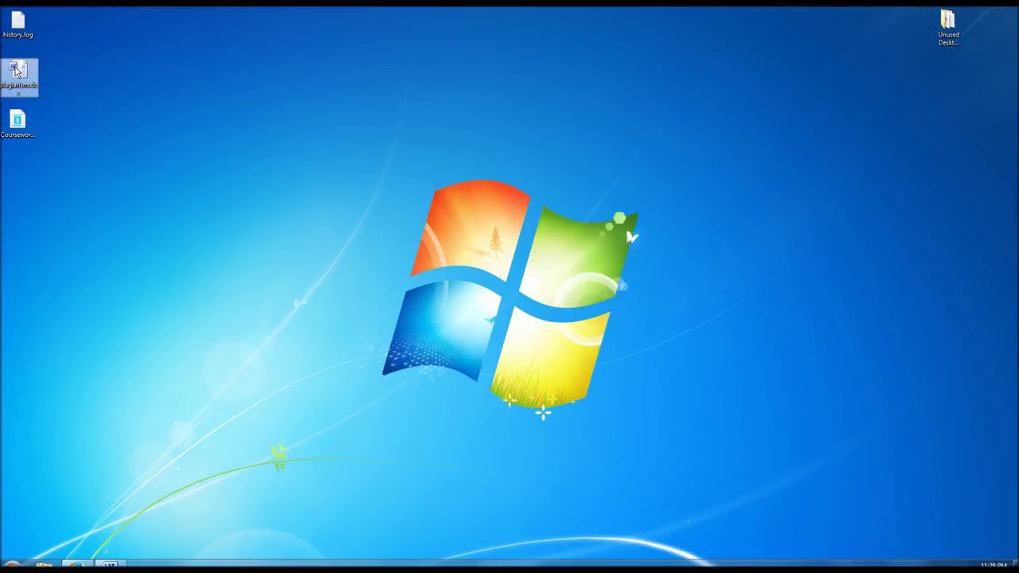
double_click(16, 72)
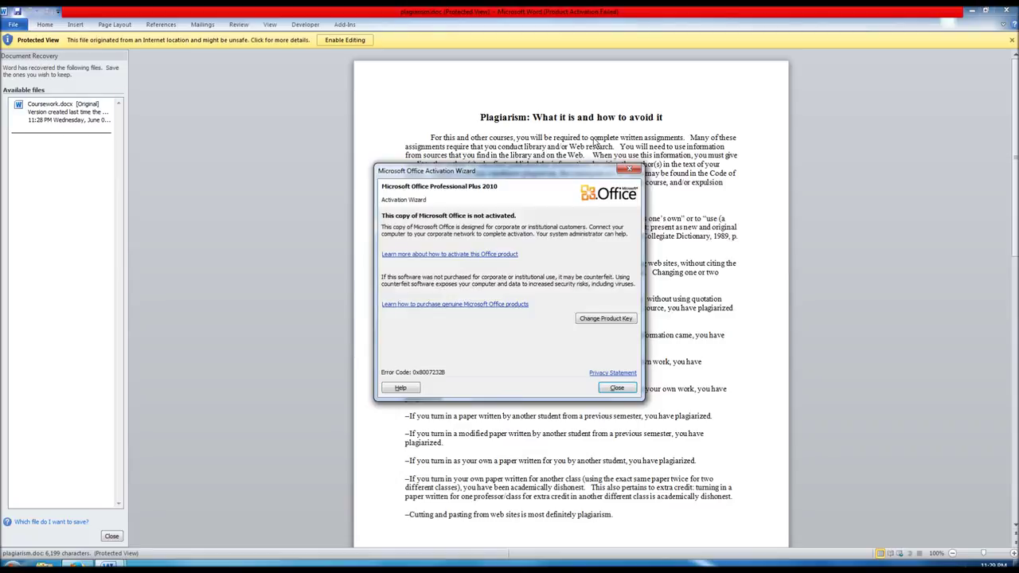
click(628, 169)
Copy the first page of plagiarism.doc into the Coursework document below the Wikipedia text, adding a blank line before its "Plagiarism: What it is and how to avoid it" heading
drag(480, 117, 709, 532)
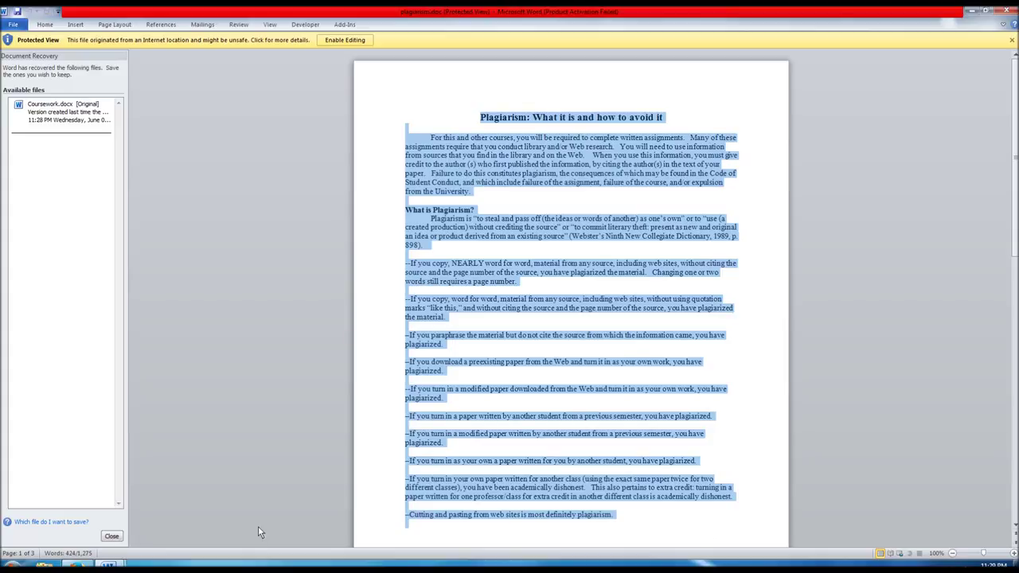
mouse_move(108, 564)
click(116, 545)
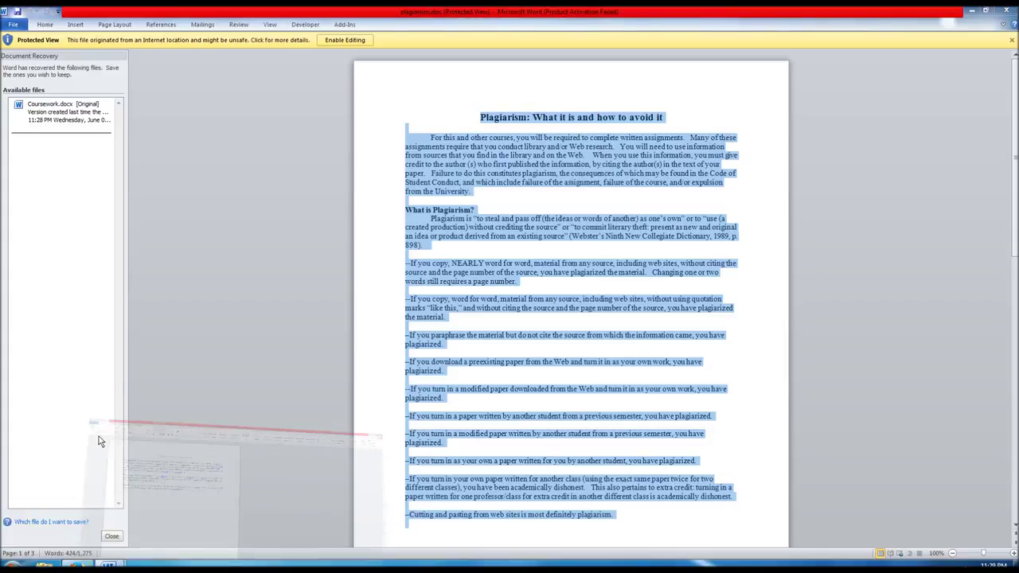
key(ctrl+v)
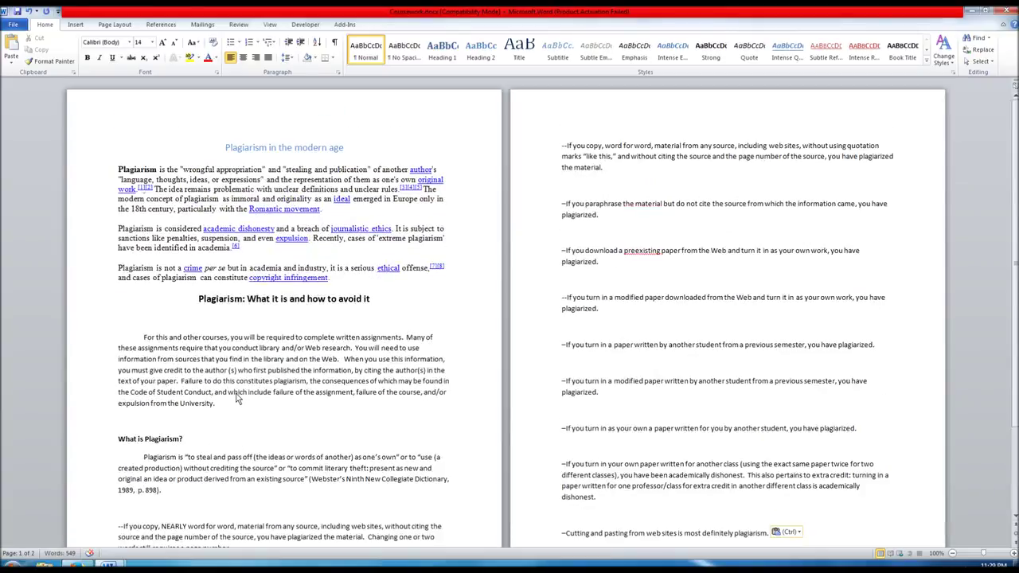
click(197, 301)
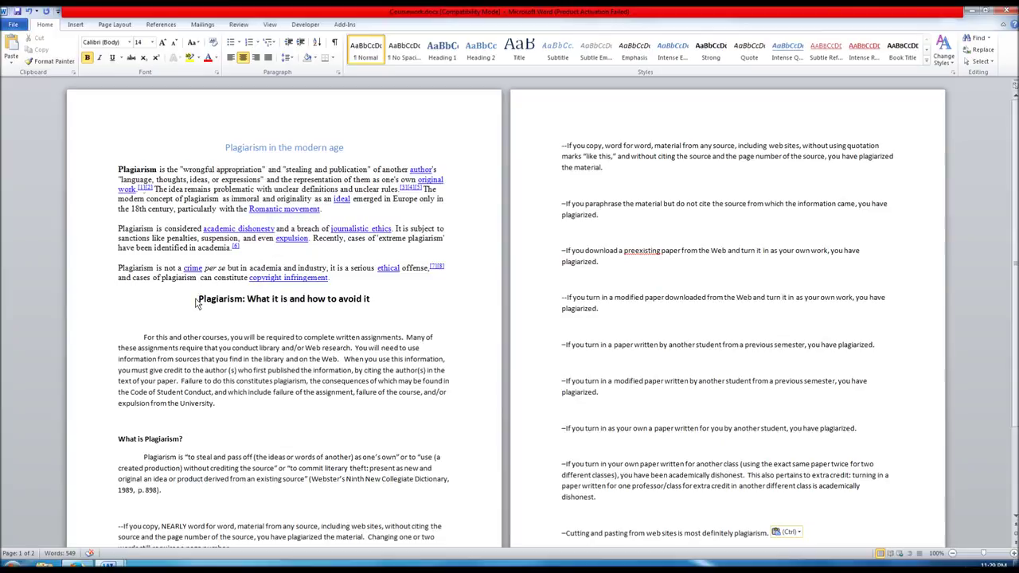
key(Return)
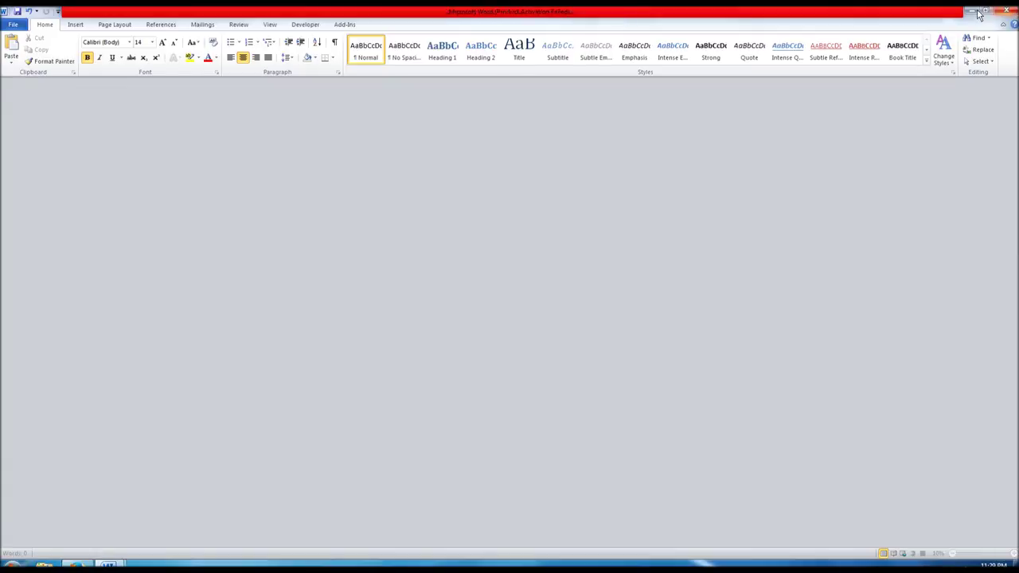
Close the Coursework document, return to the "Write this paper for me, please!" e-mail in Firefox and start a reply
click(1011, 24)
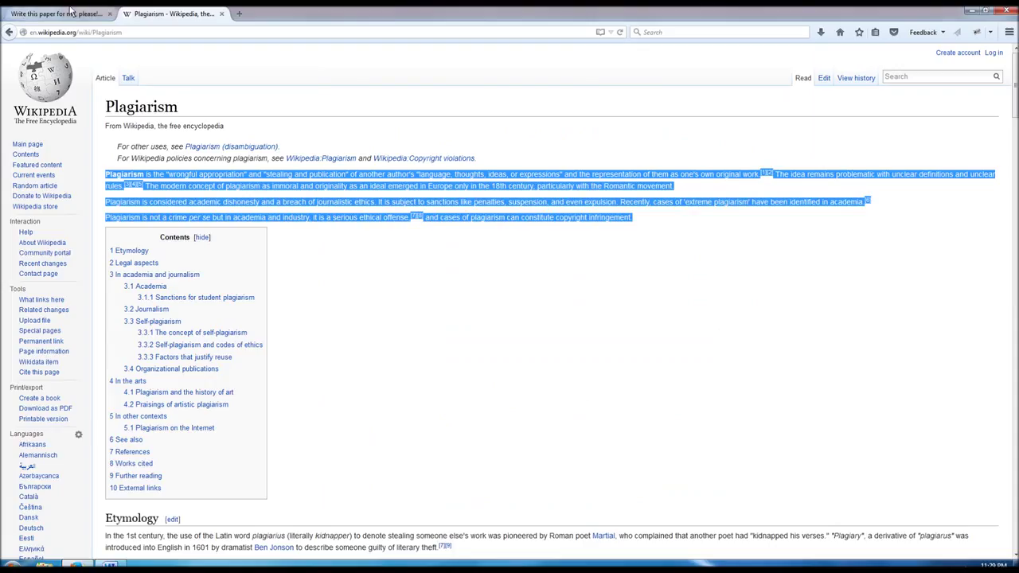
click(70, 11)
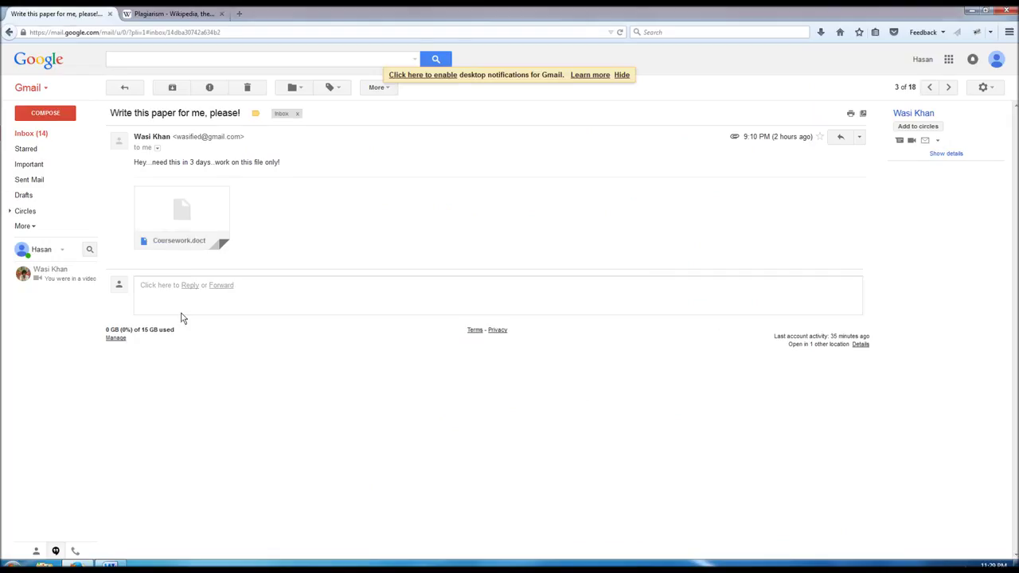
click(184, 289)
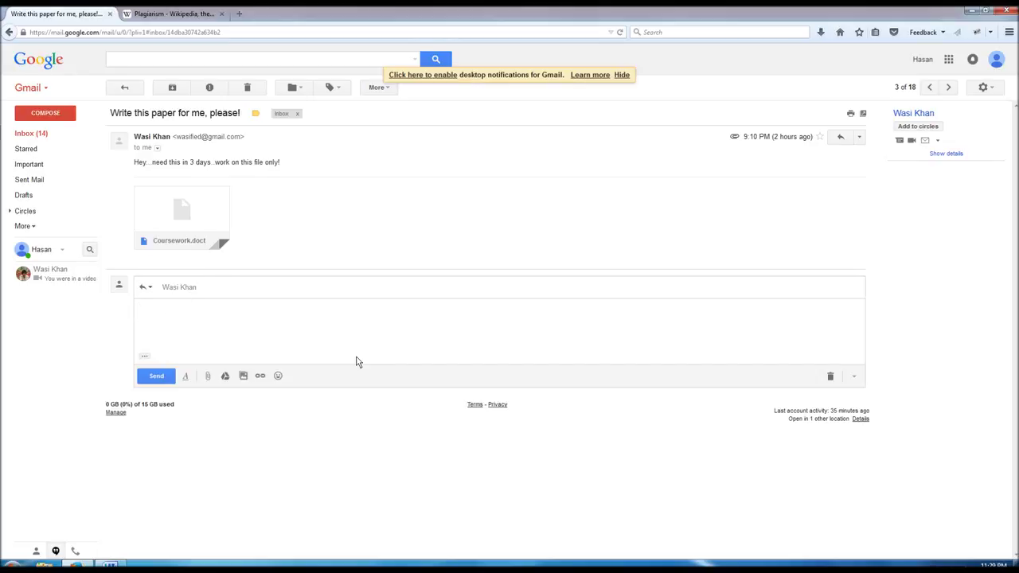
Write the reply "Dear Client", "Please find attached the Course work you ordered.", signed "Regards" and "Ghost Writer" on separate lines
text(Dear Client  )
text(Please find attached)
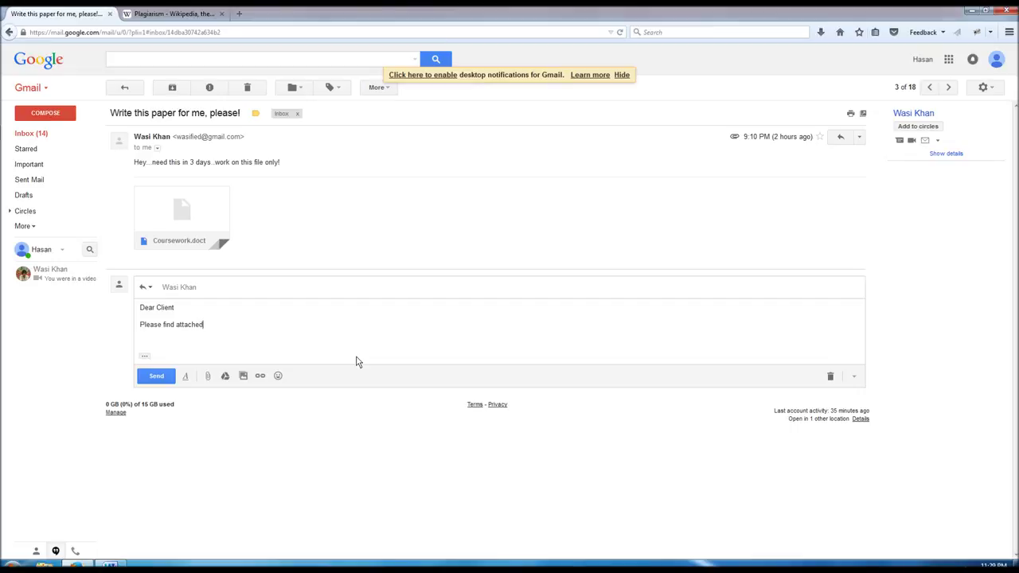
text( the)
text( Courswewo)
key(BackSpace)
key(BackSpace)
key(BackSpace)
text(se work you)
text( ordered.  R)
text(egards)
key(Return)
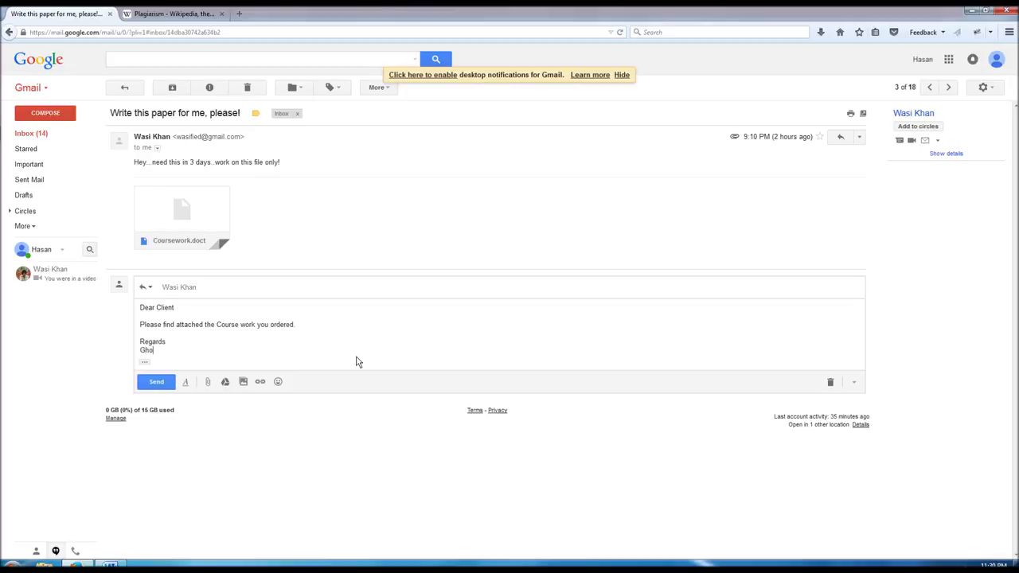
text(Ghost RWriter)
Attach Coursework.doct from the desktop to the reply and send it
key(super+d)
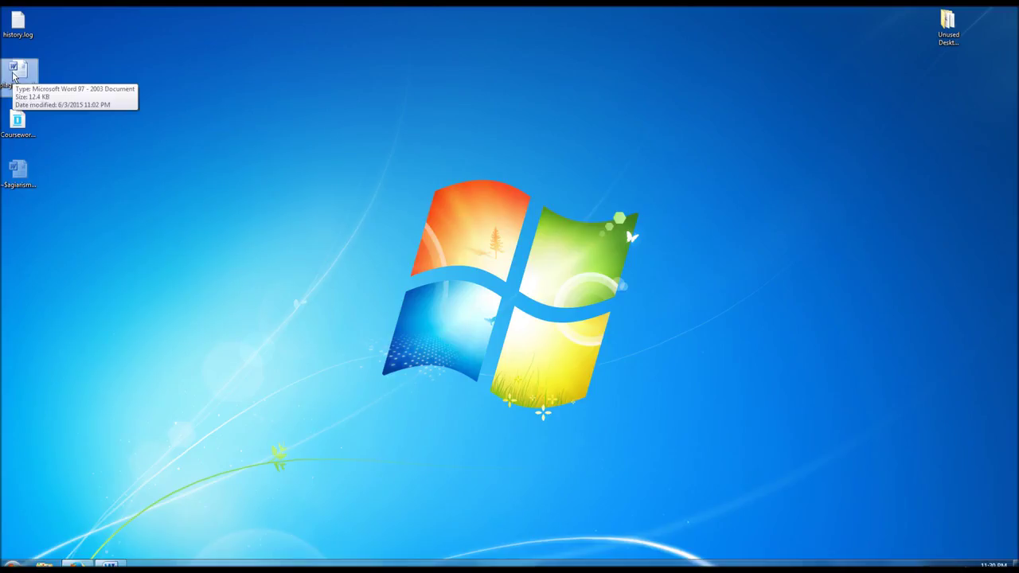
drag(12, 74, 99, 426)
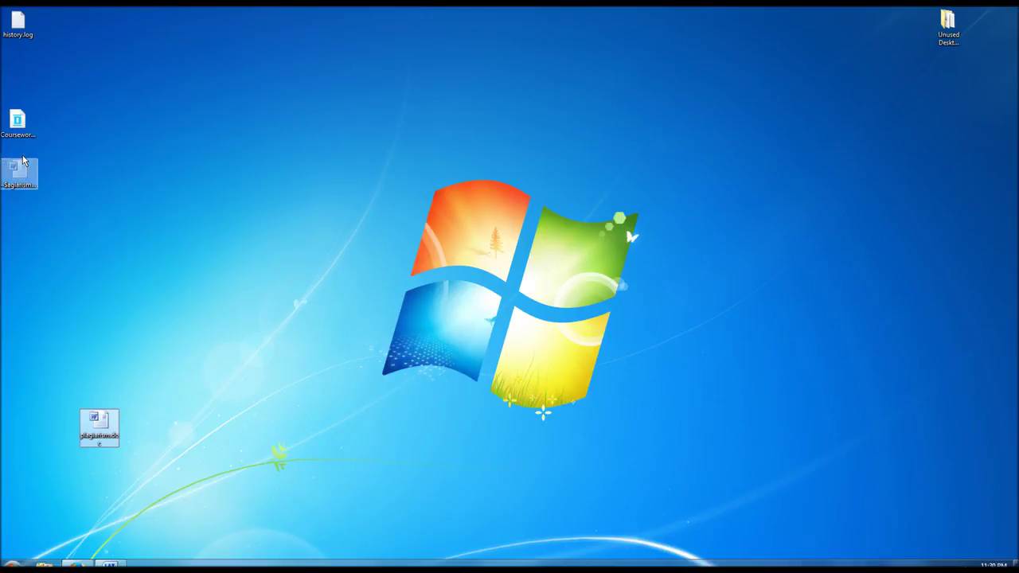
drag(20, 119, 246, 343)
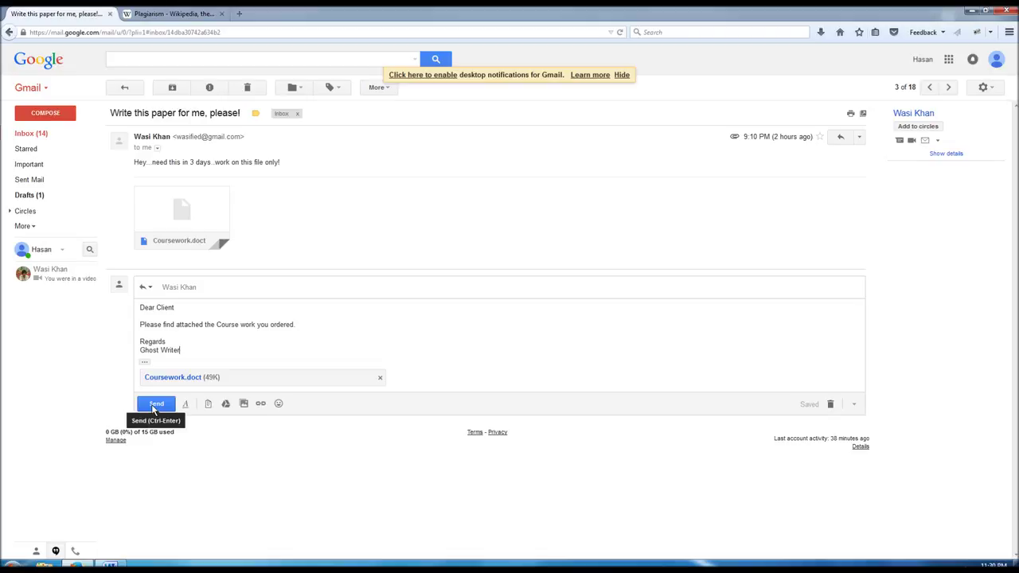
click(155, 404)
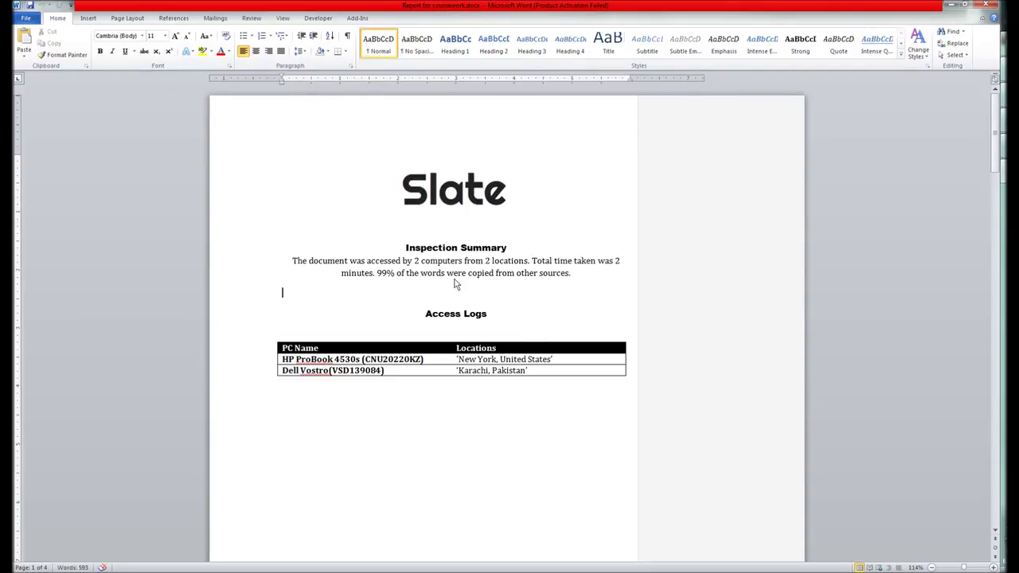
Review the Inspection Summary and Access Logs sections on the first page of the Slate coursework report
drag(509, 248, 411, 252)
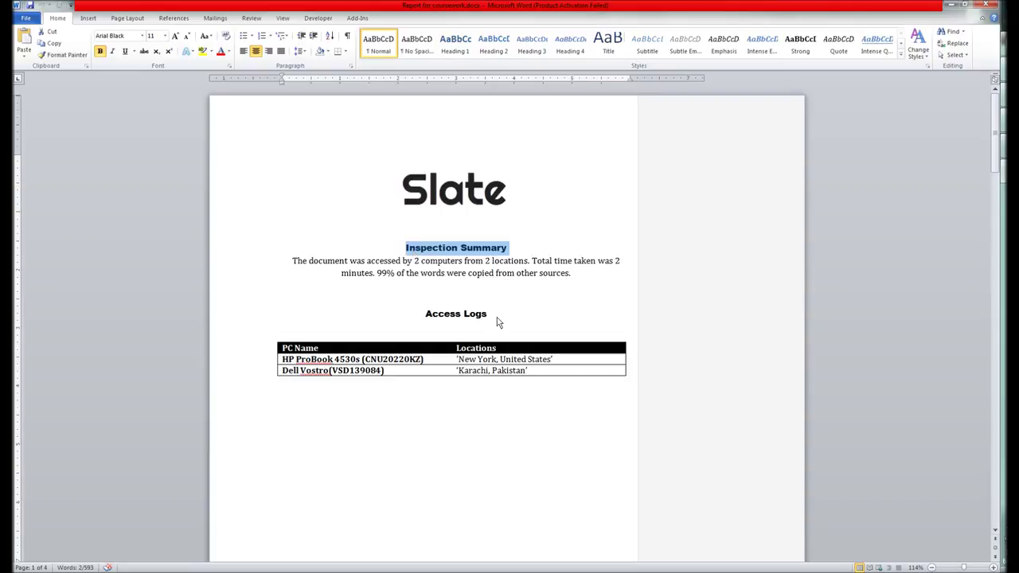
drag(504, 322, 425, 315)
click(376, 299)
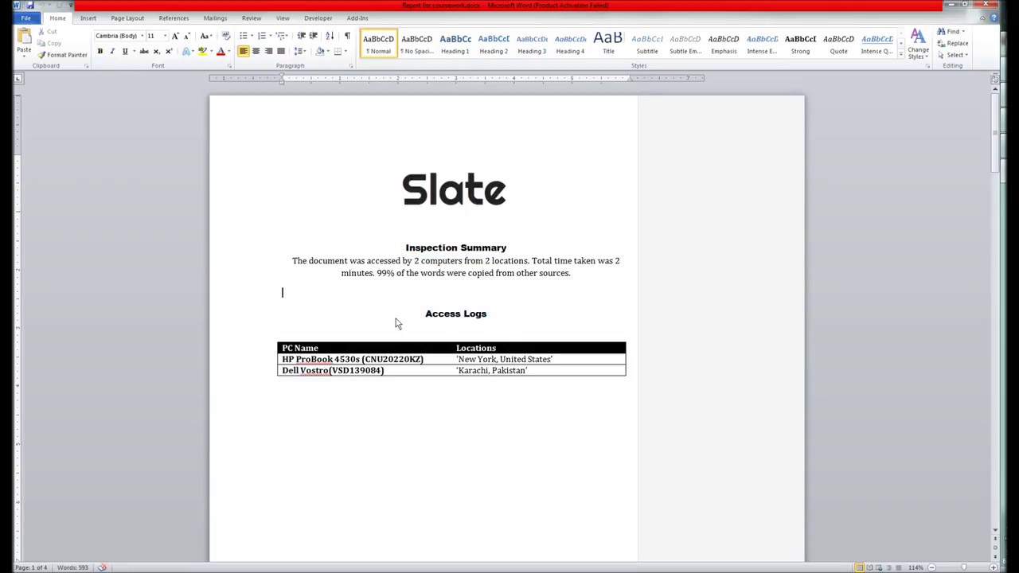
Examine the highlighted Wikipedia paragraphs in the report and the source URL and location in their comment
scroll(397, 328, down, 15)
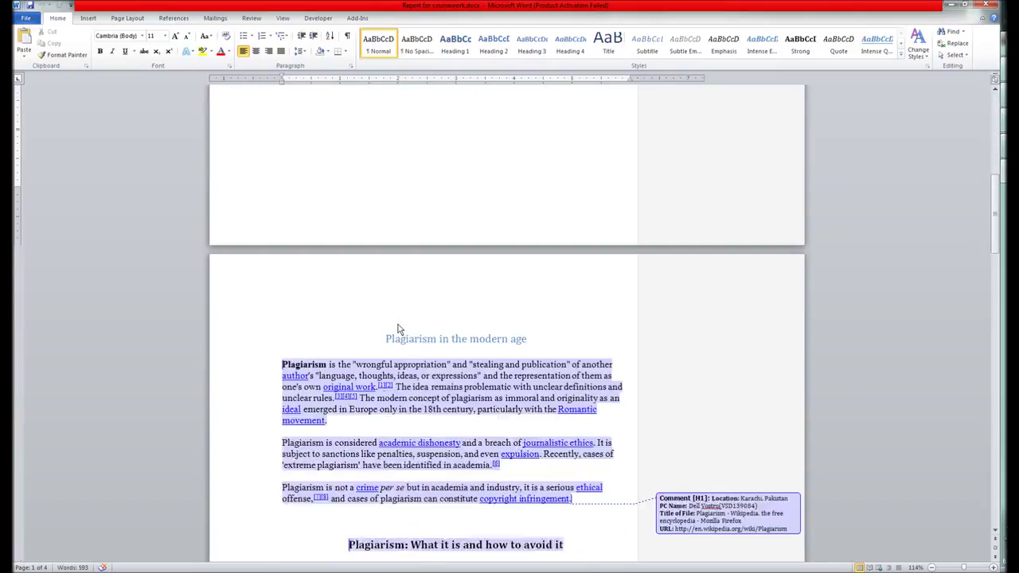
scroll(400, 329, down, 4)
scroll(400, 329, down, 1)
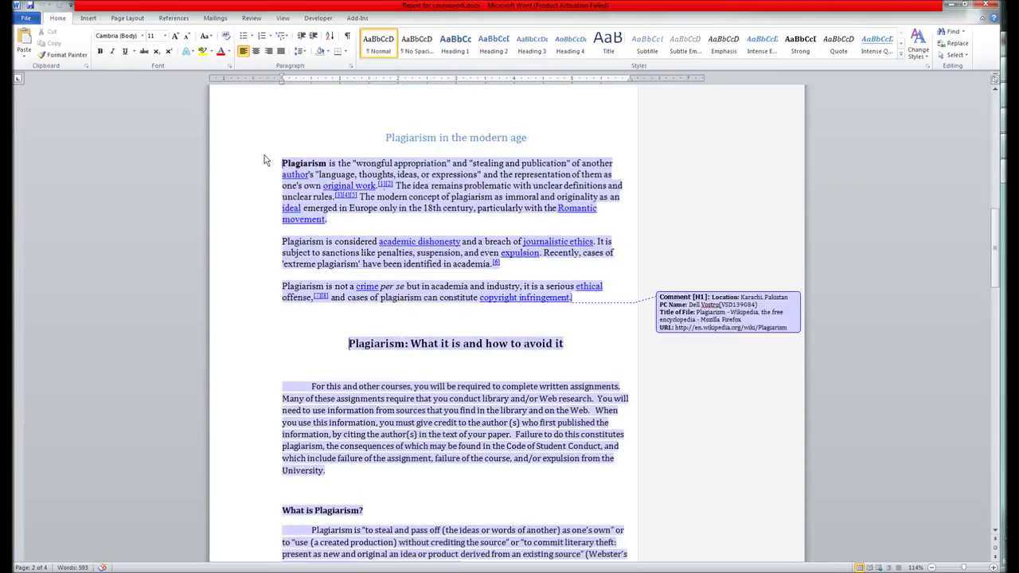
drag(579, 303, 283, 164)
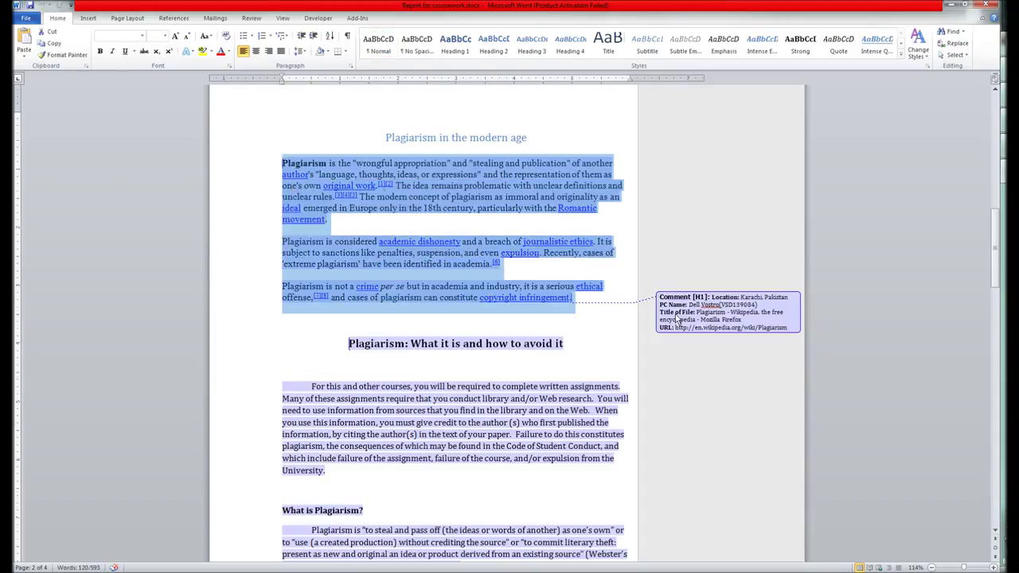
drag(787, 333, 678, 331)
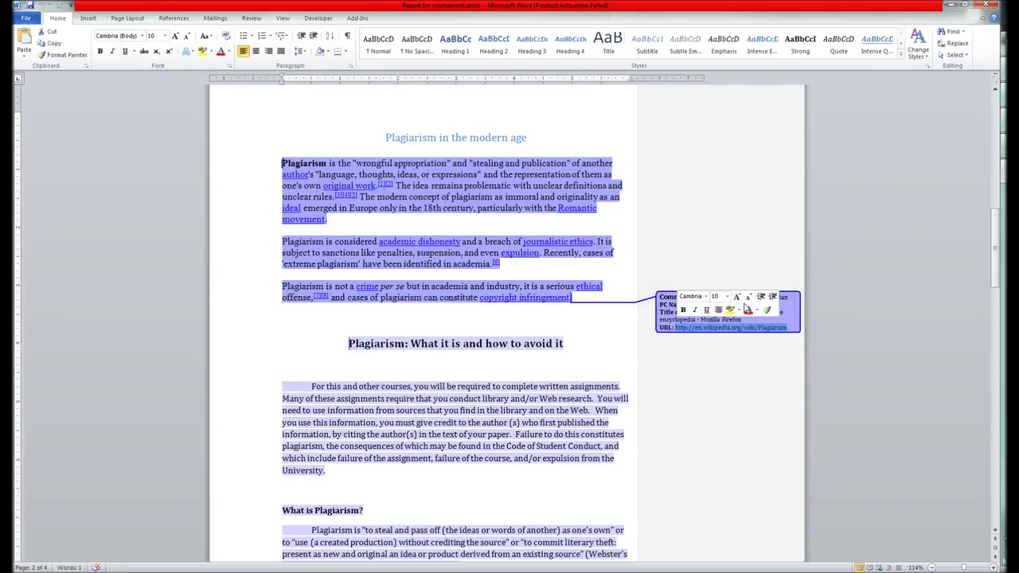
click(548, 266)
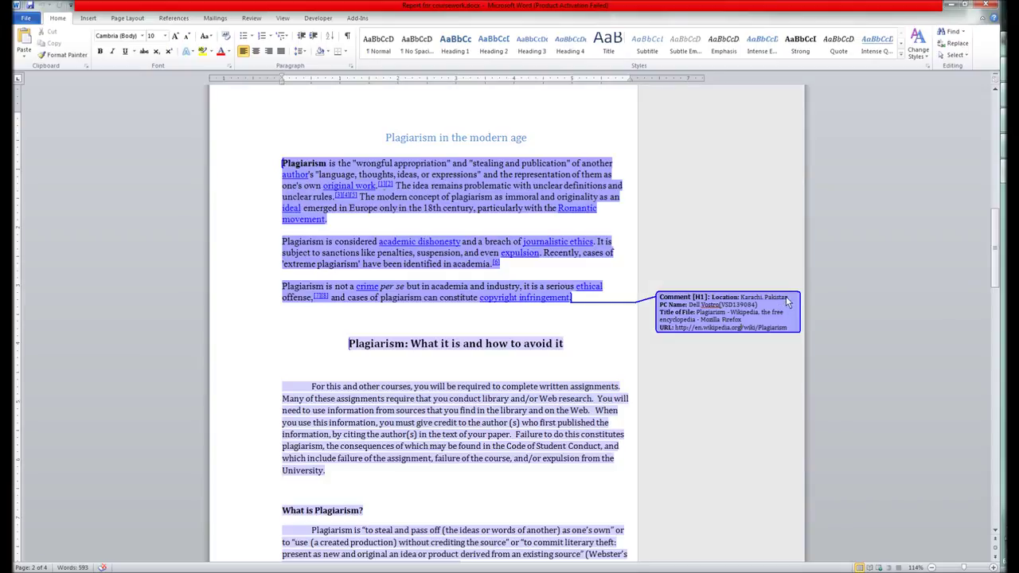
drag(788, 301, 740, 298)
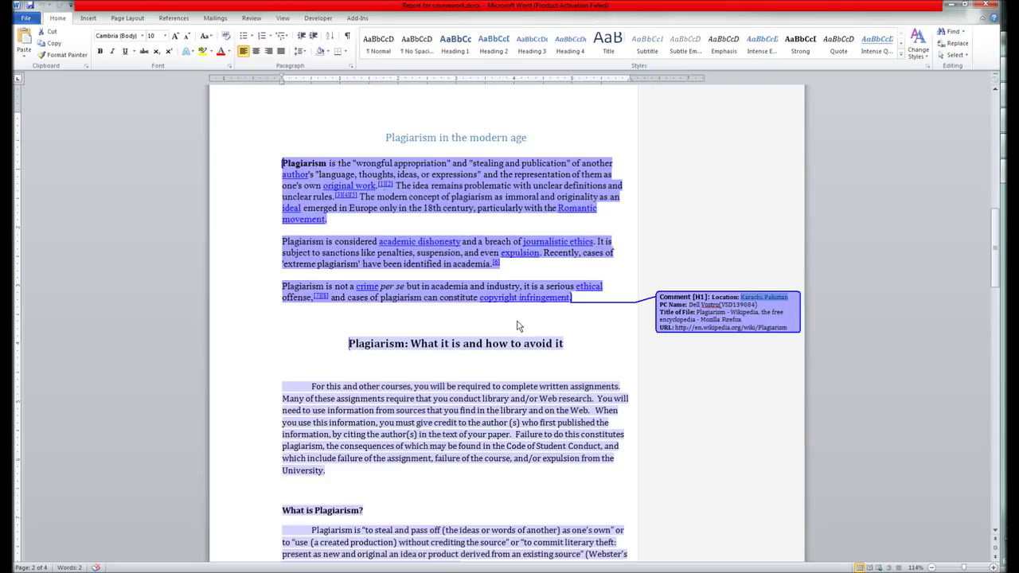
click(517, 325)
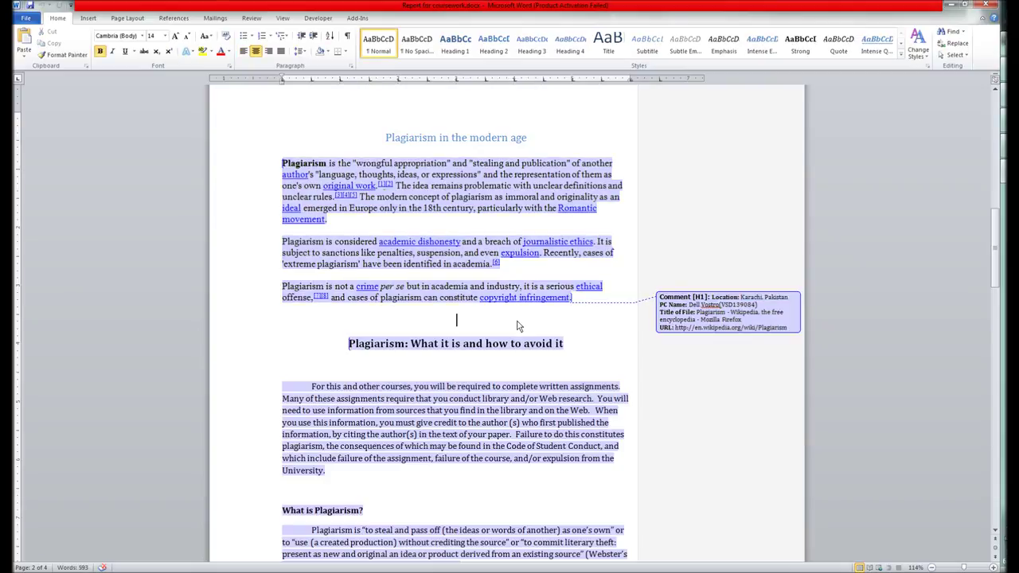
Examine the passage copied from plagiarism.doc through to the report's last page, checking the location and PC name in its comment
scroll(516, 325, down, 4)
mouse_move(519, 317)
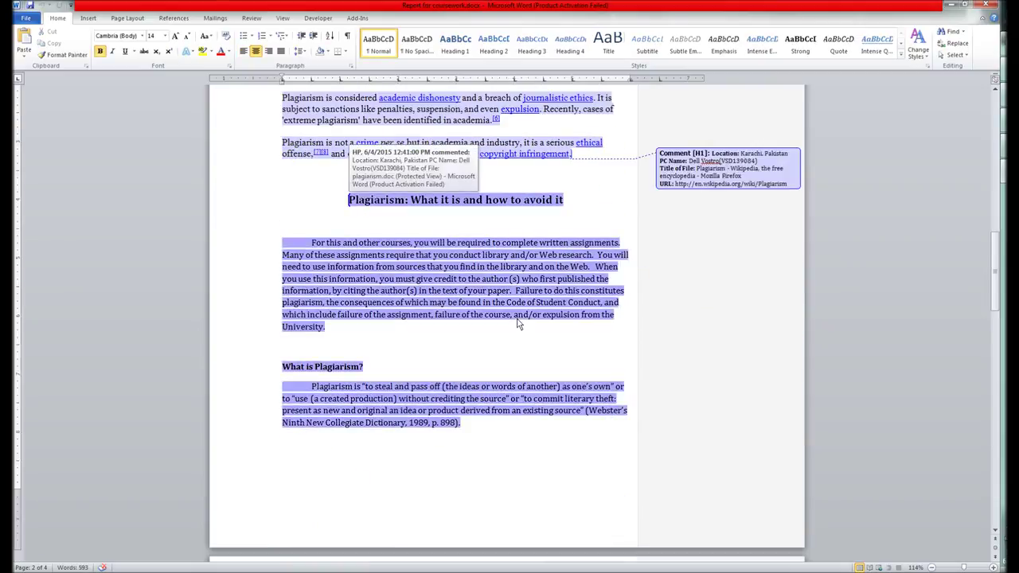
scroll(519, 318, down, 8)
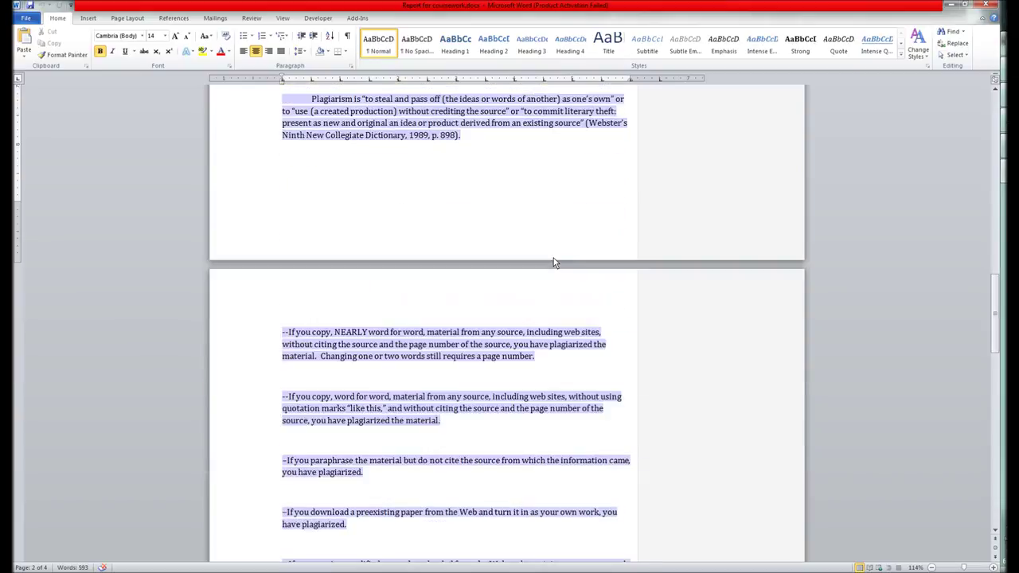
scroll(555, 263, down, 8)
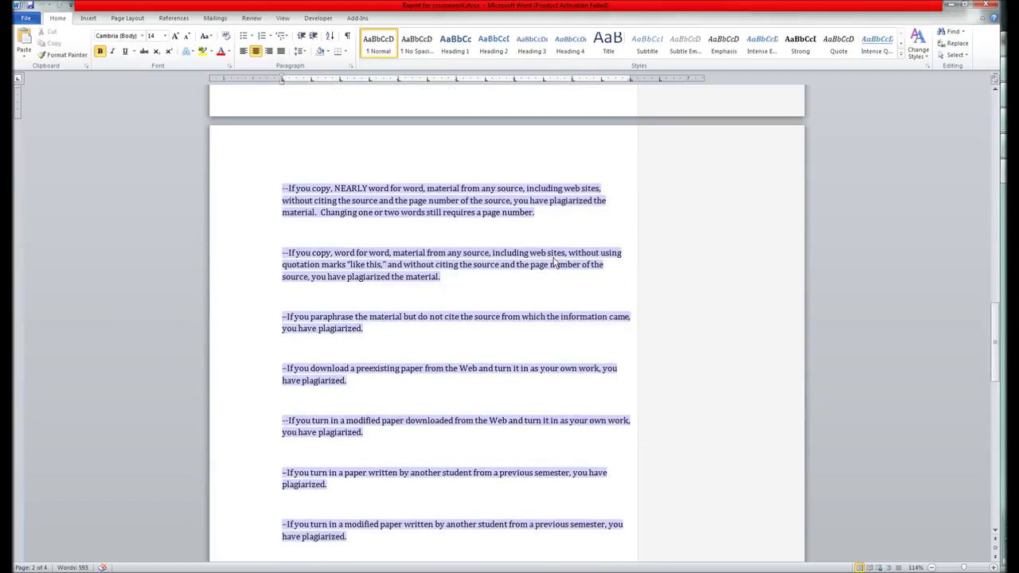
scroll(555, 262, up, 5)
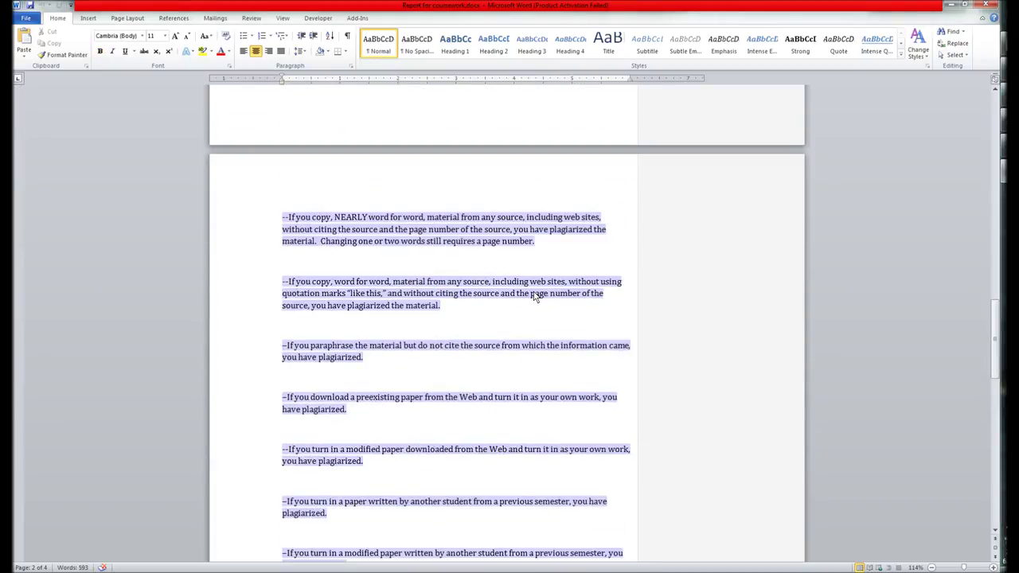
scroll(535, 296, down, 4)
scroll(535, 296, down, 3)
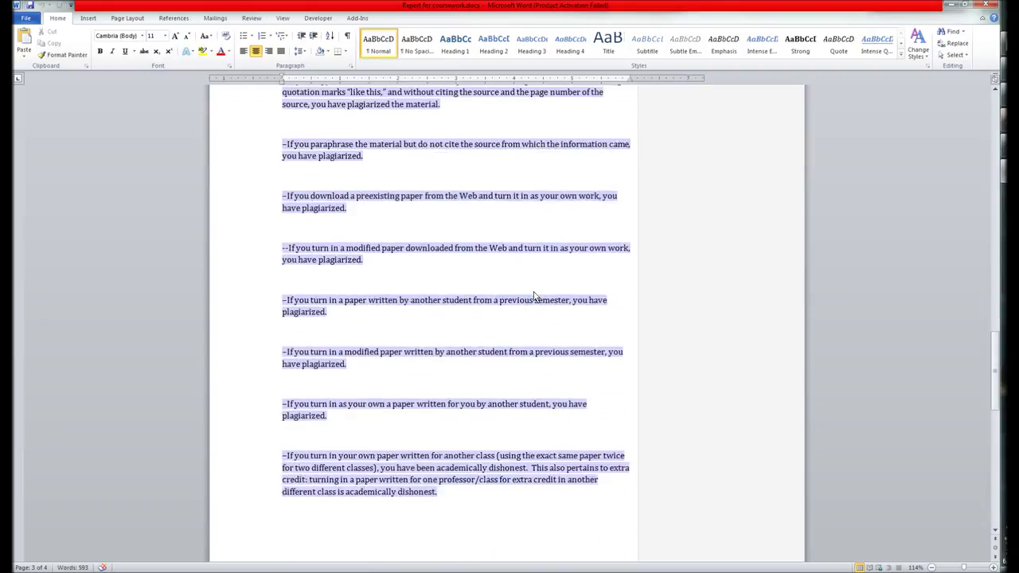
scroll(426, 326, down, 7)
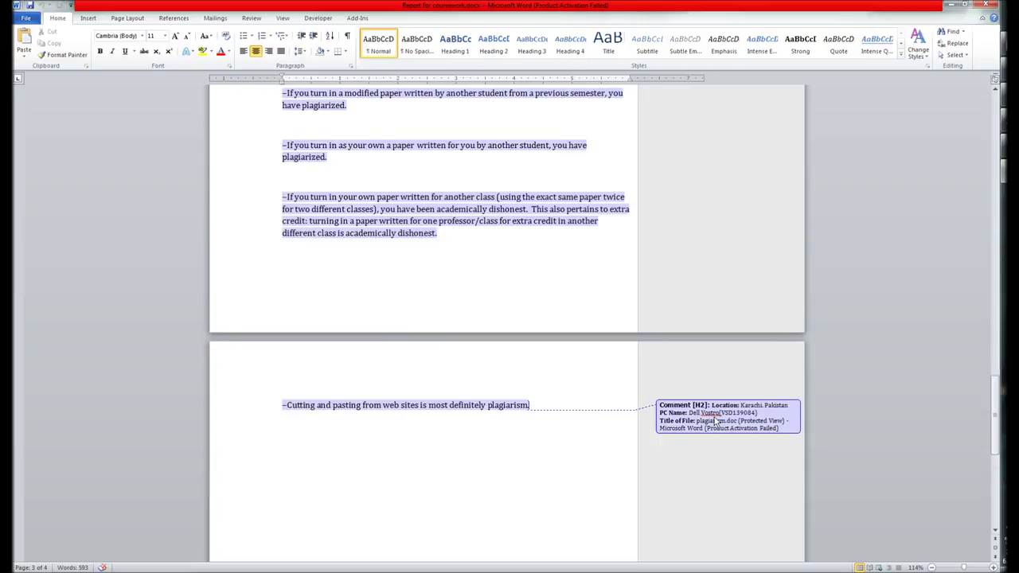
click(794, 411)
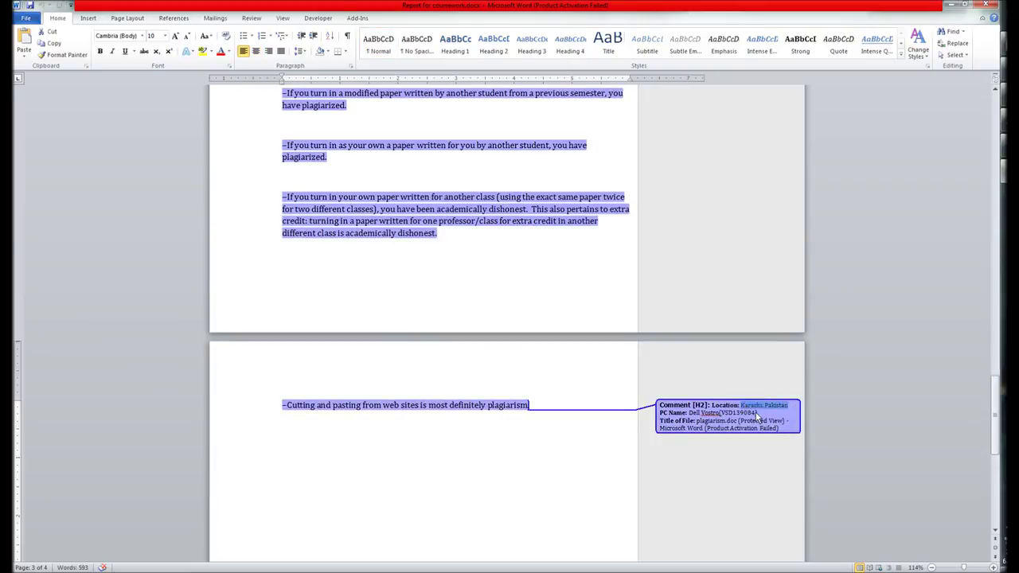
drag(755, 411, 694, 410)
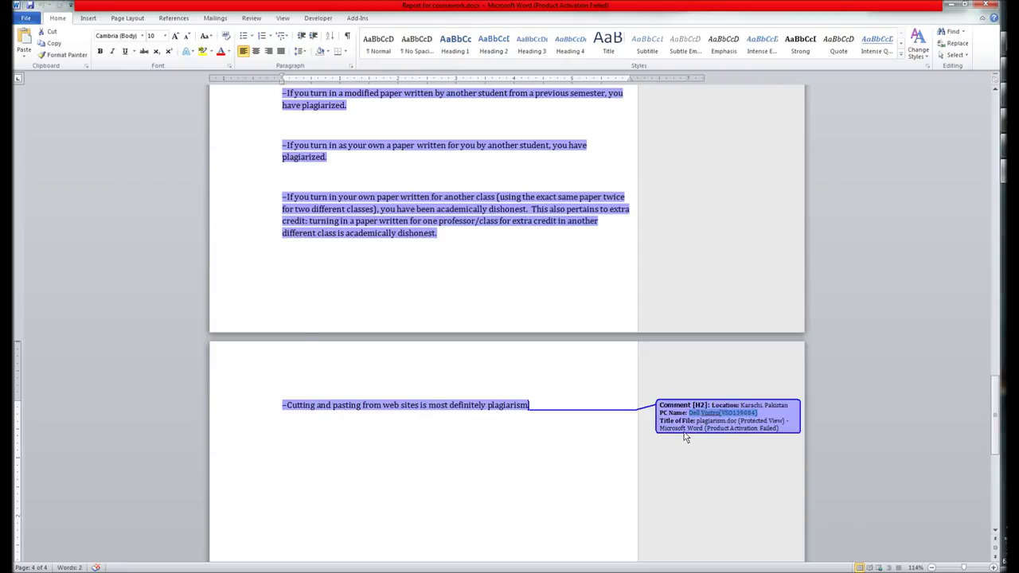
click(695, 444)
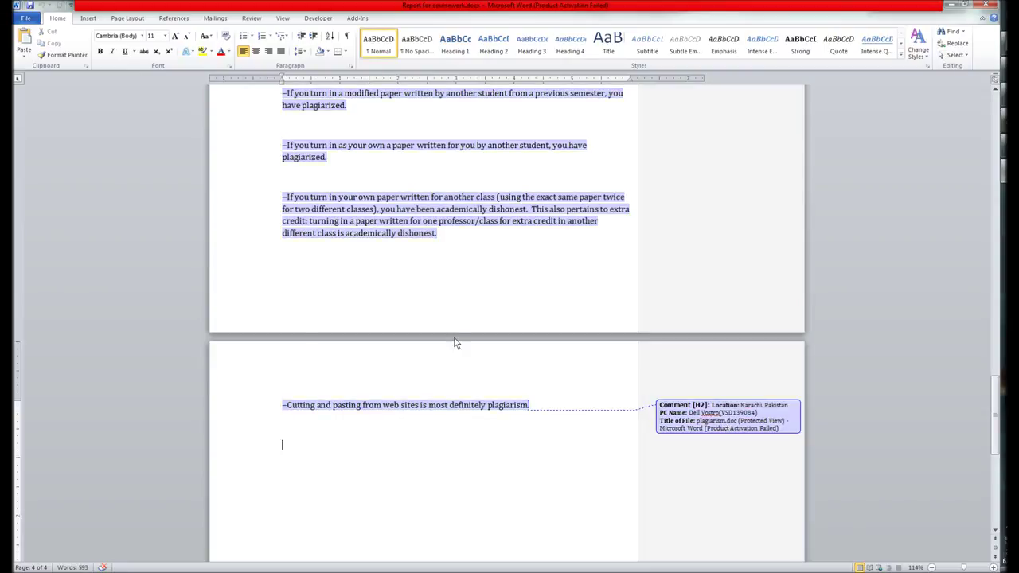
Return to the report's first page and examine the computers and locations in the Inspection Summary and Access Logs, including the HP ProBook's identifier
scroll(395, 311, up, 15)
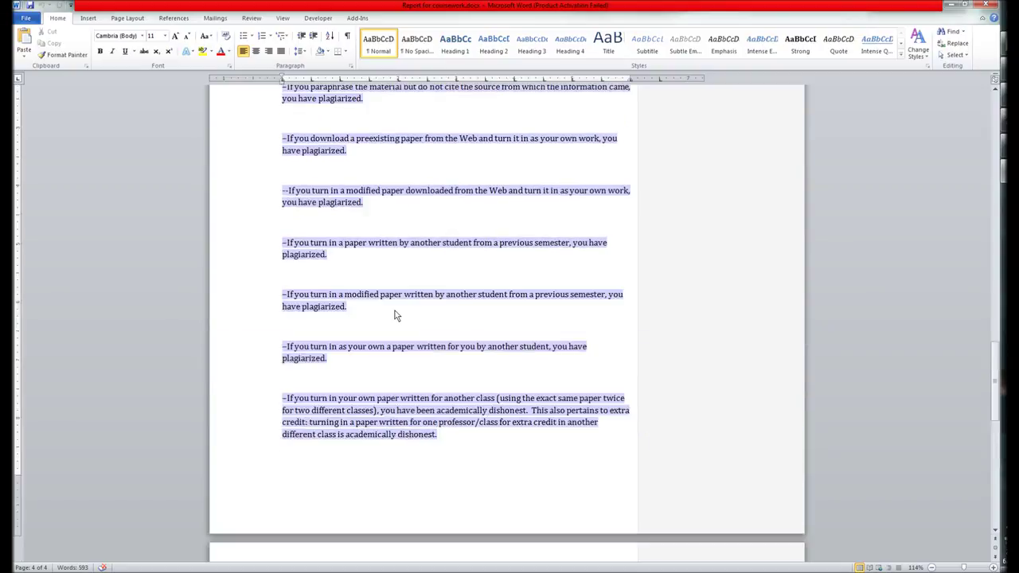
scroll(395, 311, up, 20)
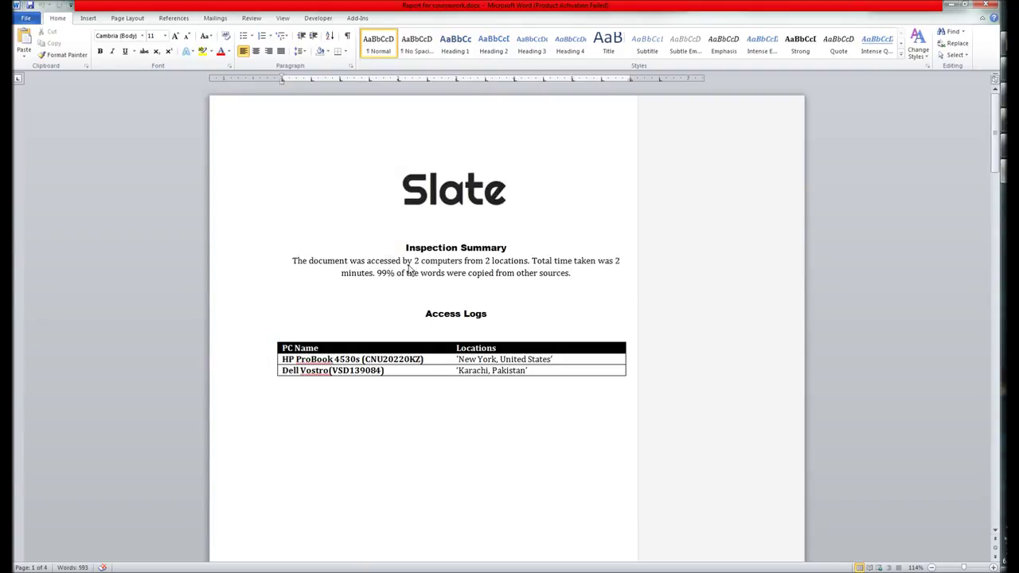
drag(414, 262, 492, 268)
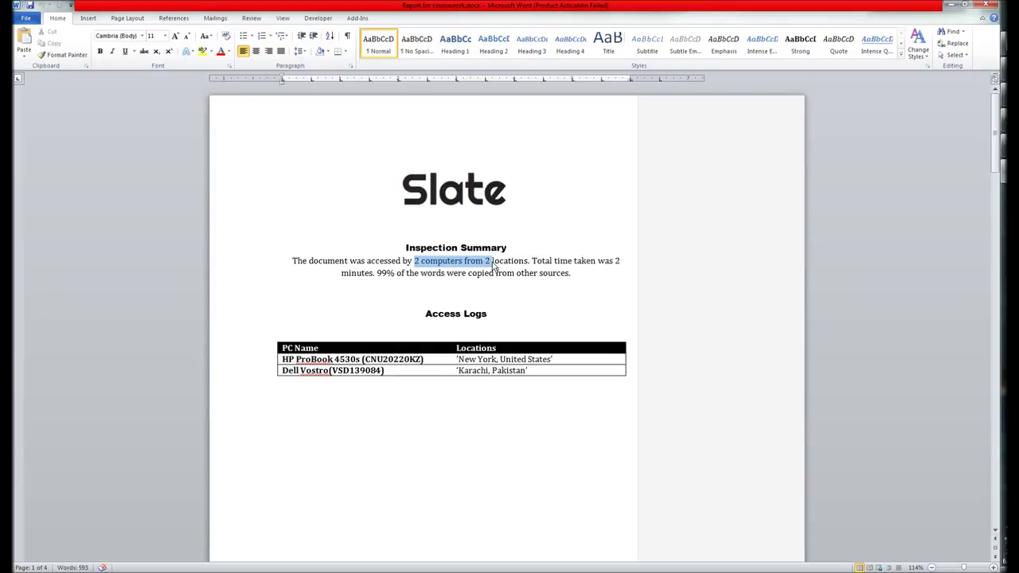
click(406, 283)
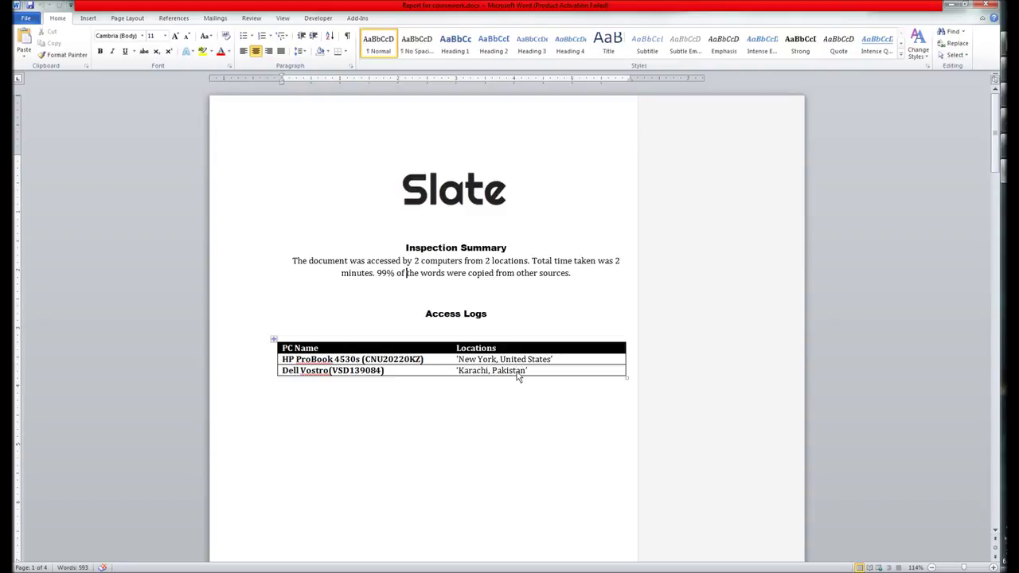
click(460, 374)
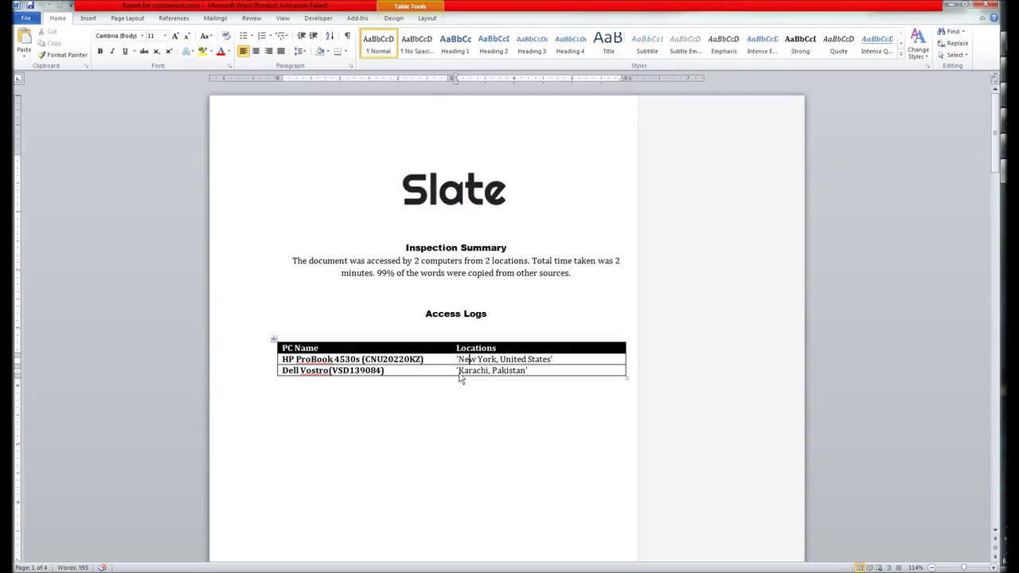
scroll(469, 409, down, 2)
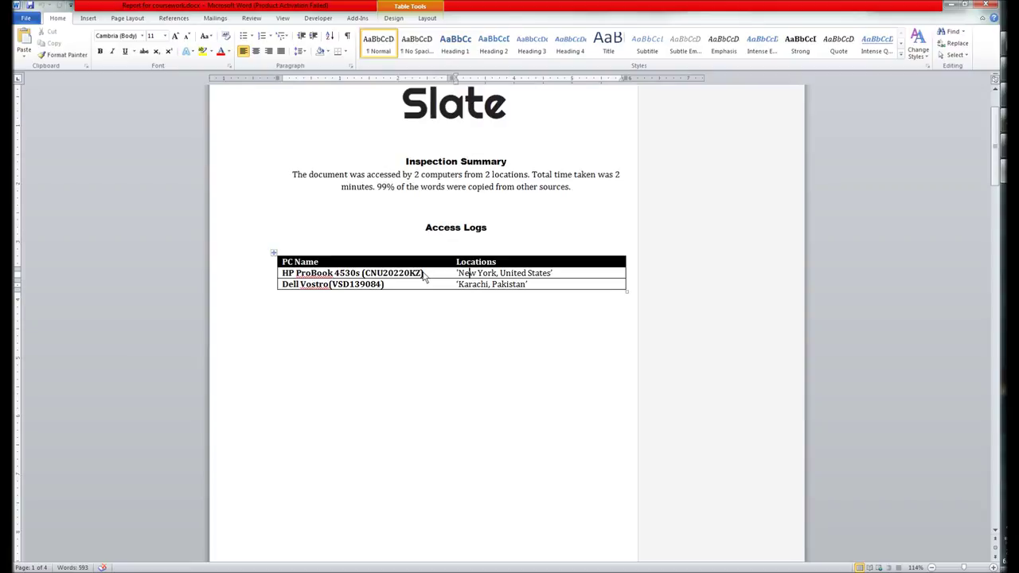
drag(424, 277, 368, 276)
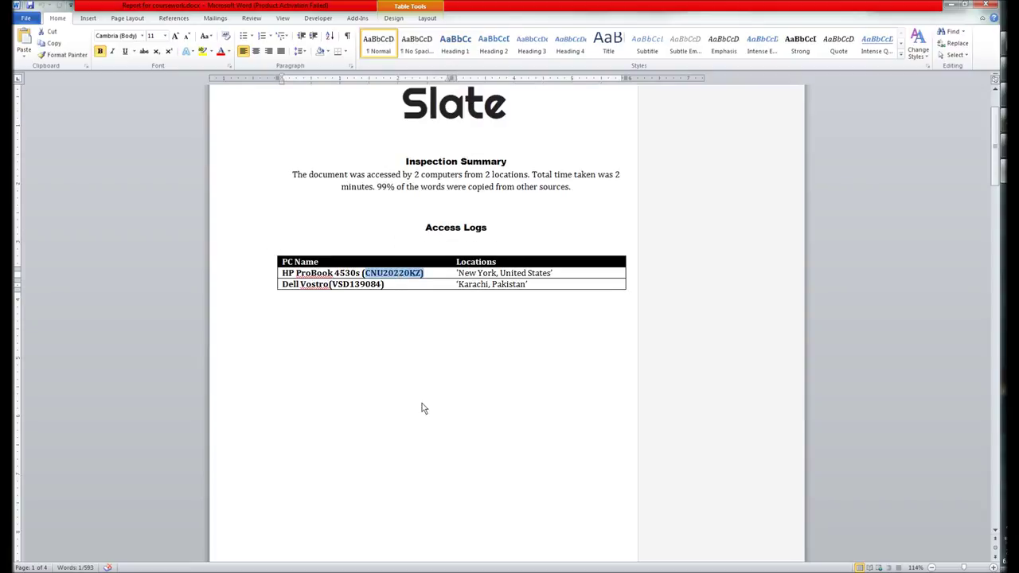
click(507, 494)
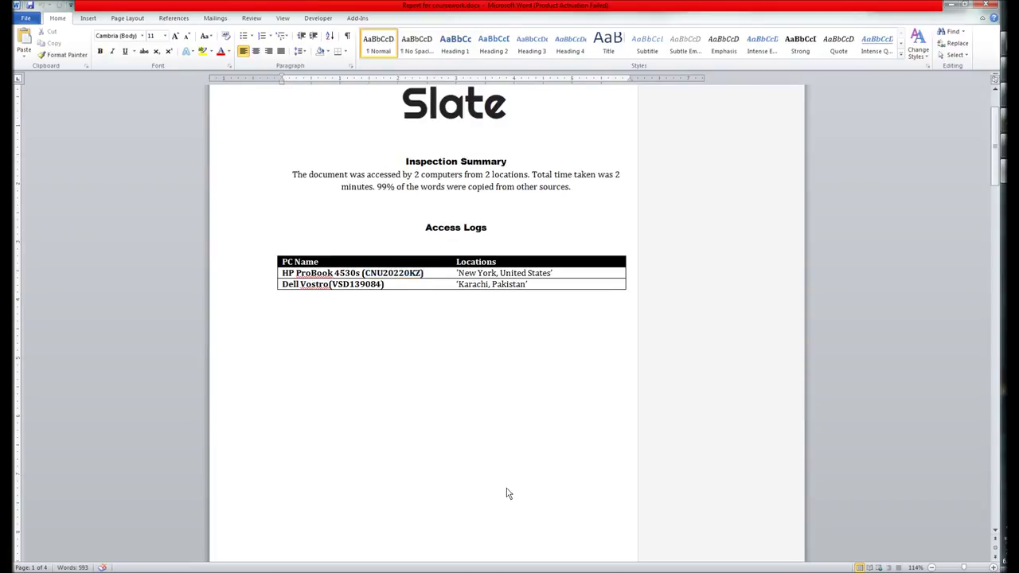
Skim the highlighted paragraphs under "Plagiarism in the modern age" and go back to the report's summary page
scroll(507, 494, down, 7)
key(ctrl+a)
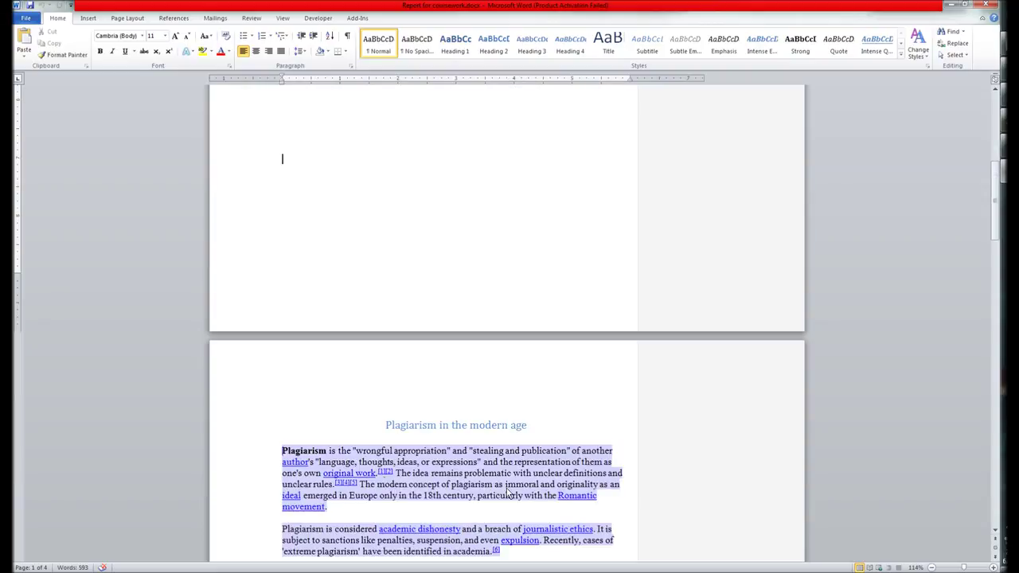
scroll(507, 492, down, 3)
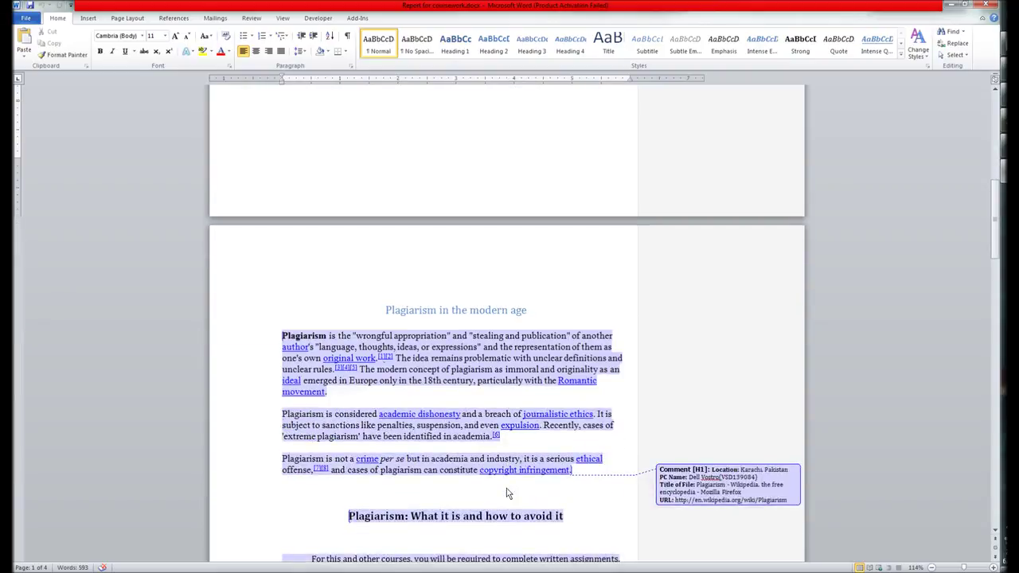
scroll(506, 494, down, 1)
scroll(506, 493, up, 10)
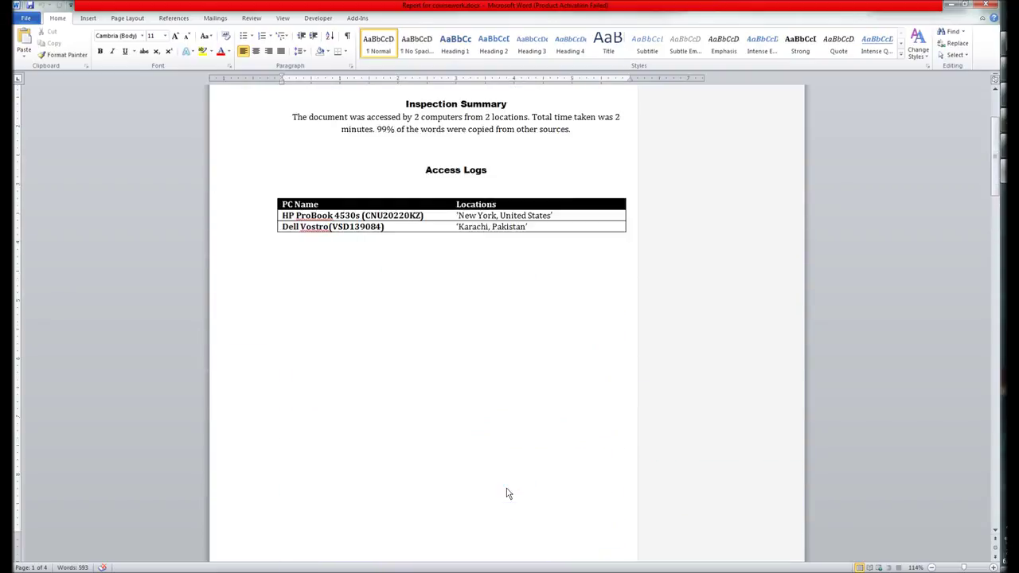
scroll(506, 493, up, 4)
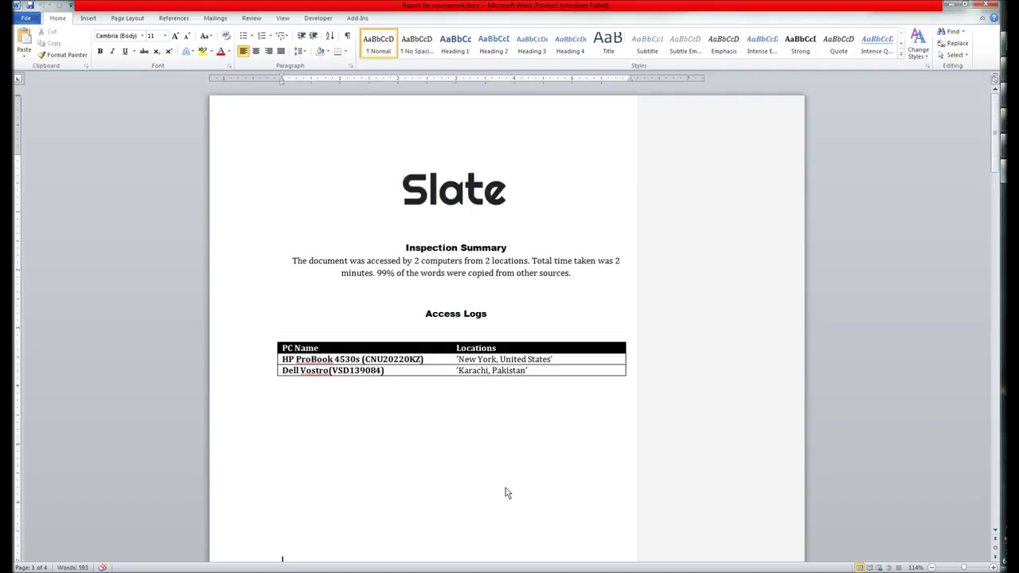
scroll(505, 493, down, 2)
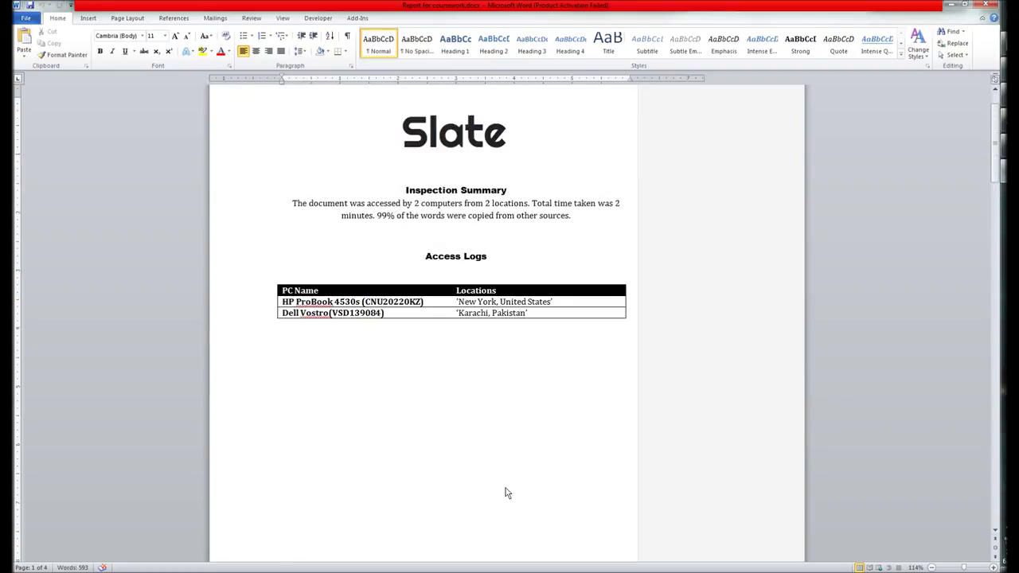
Examine the Wikipedia passage's comment for its location, PC name, source title and URL
scroll(507, 492, down, 4)
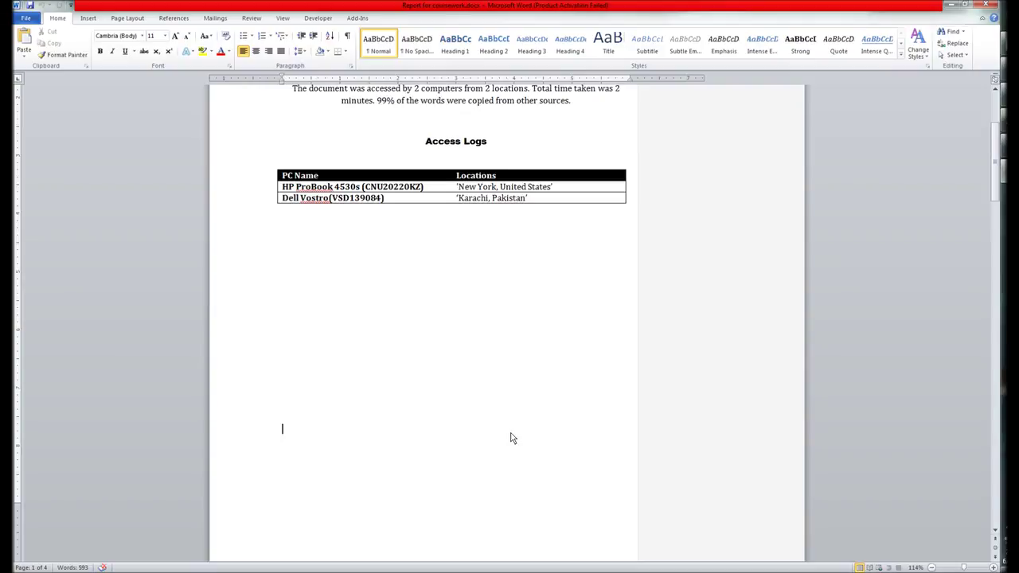
scroll(512, 438, down, 2)
scroll(512, 438, down, 5)
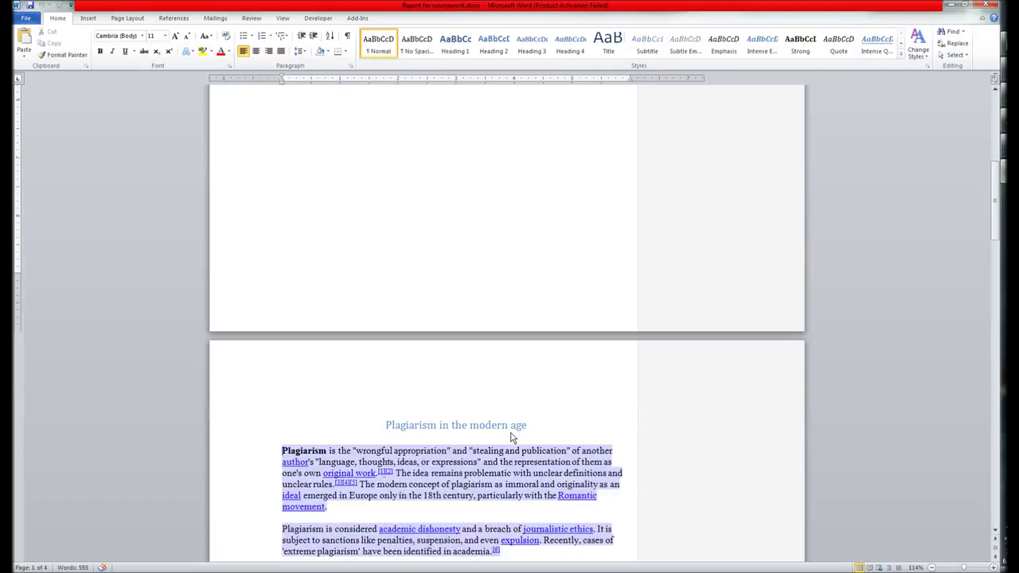
mouse_move(514, 438)
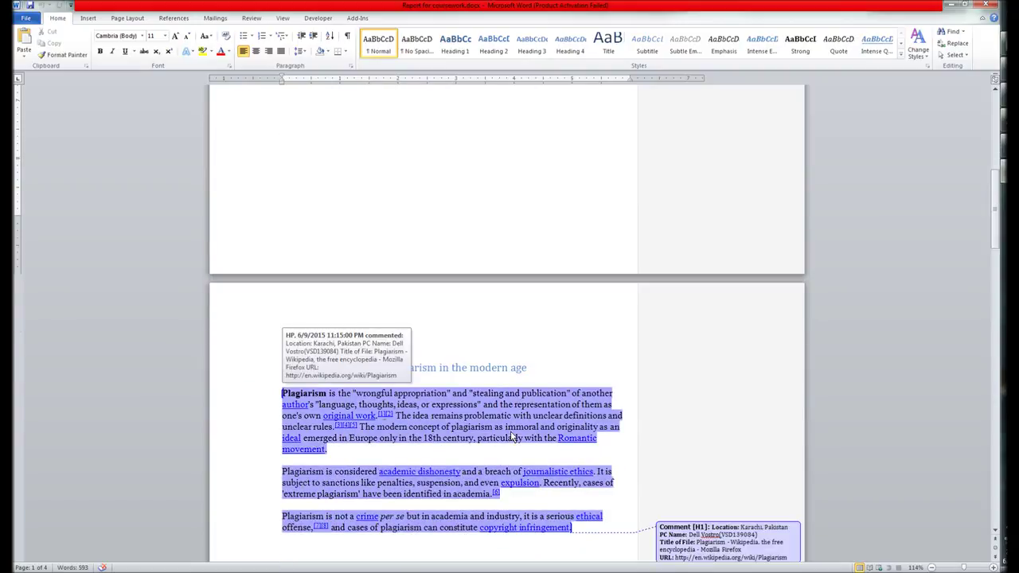
scroll(514, 438, down, 1)
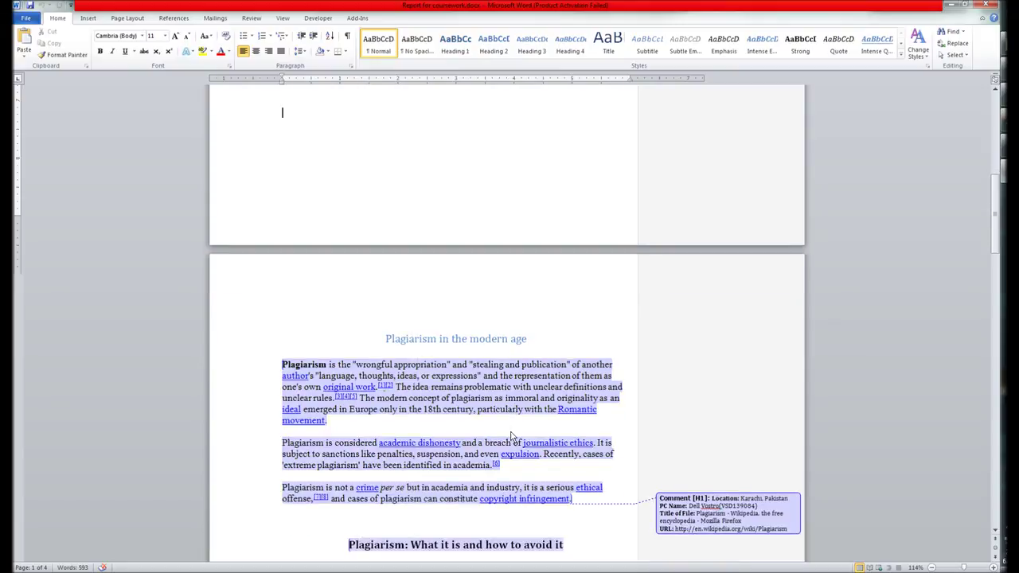
scroll(512, 437, down, 2)
scroll(512, 436, down, 2)
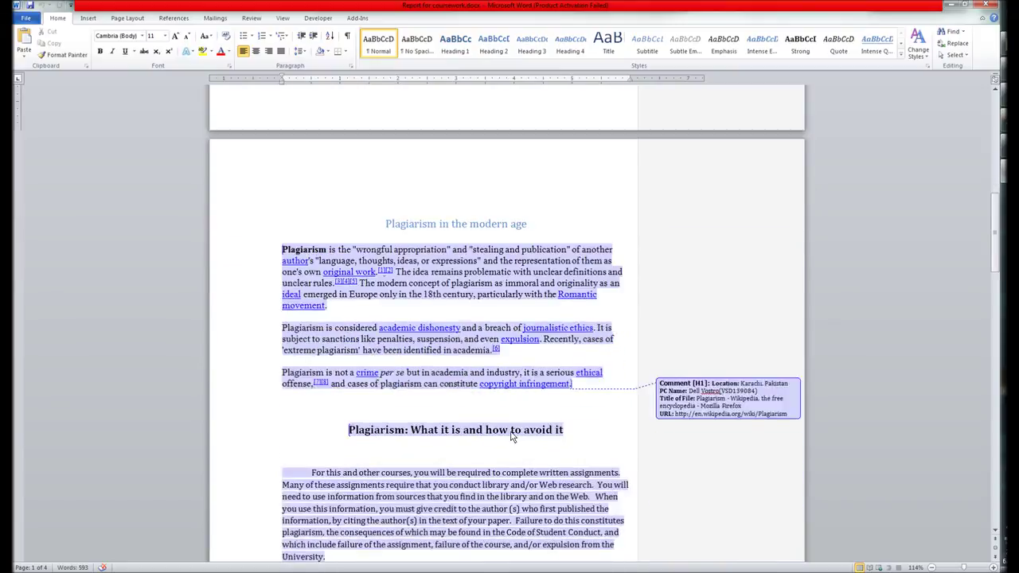